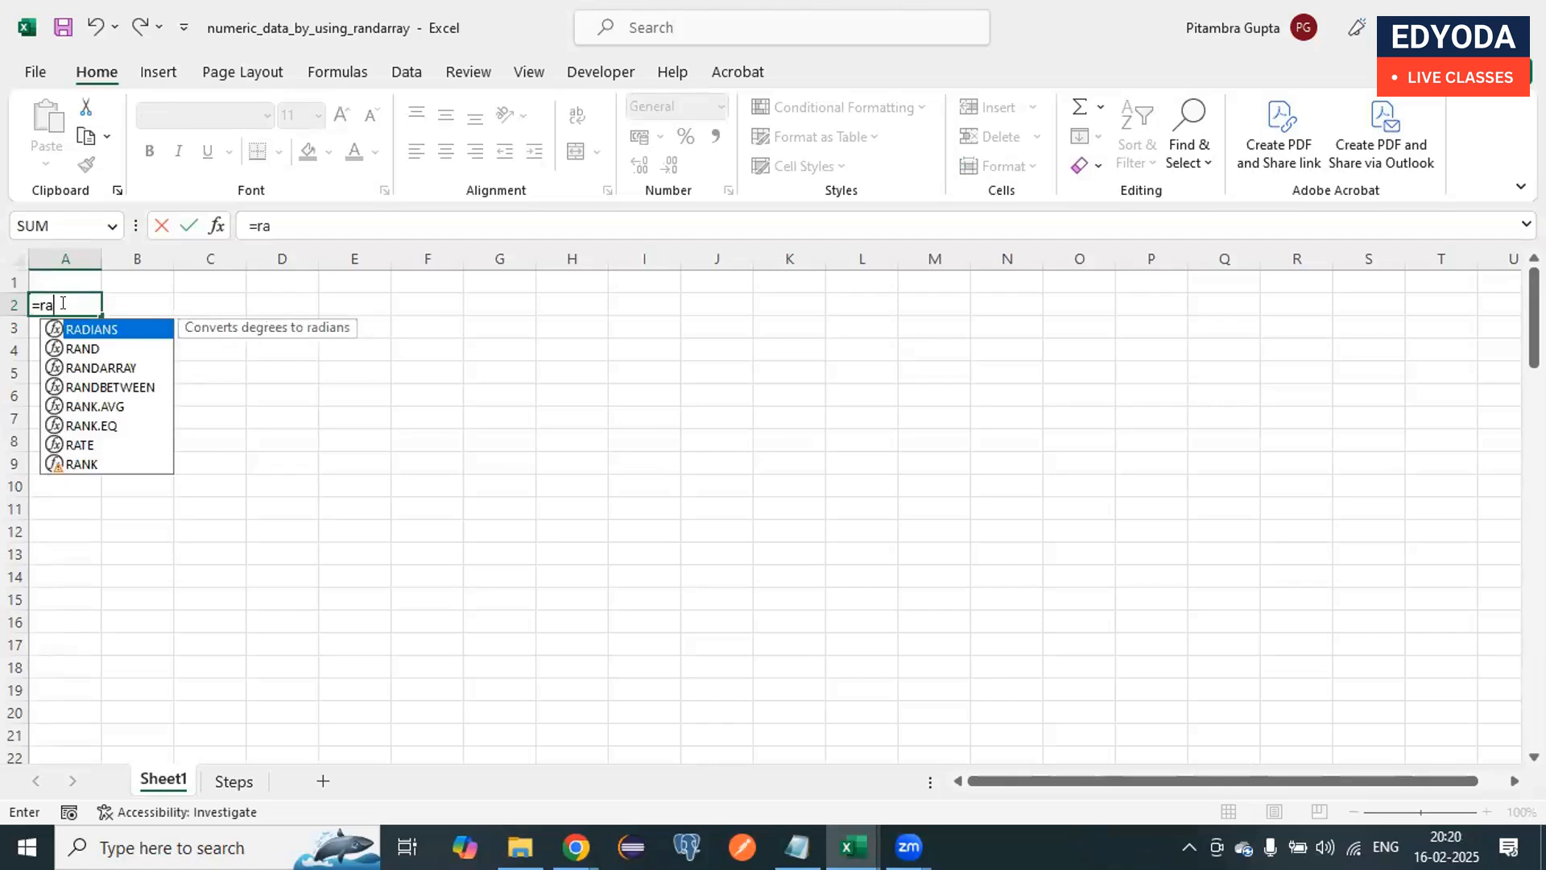
Step: Continue the formula in cell A2 as a RANDARRAY function with 100 rows and 20 columns
{"action": "type", "text": "y("}
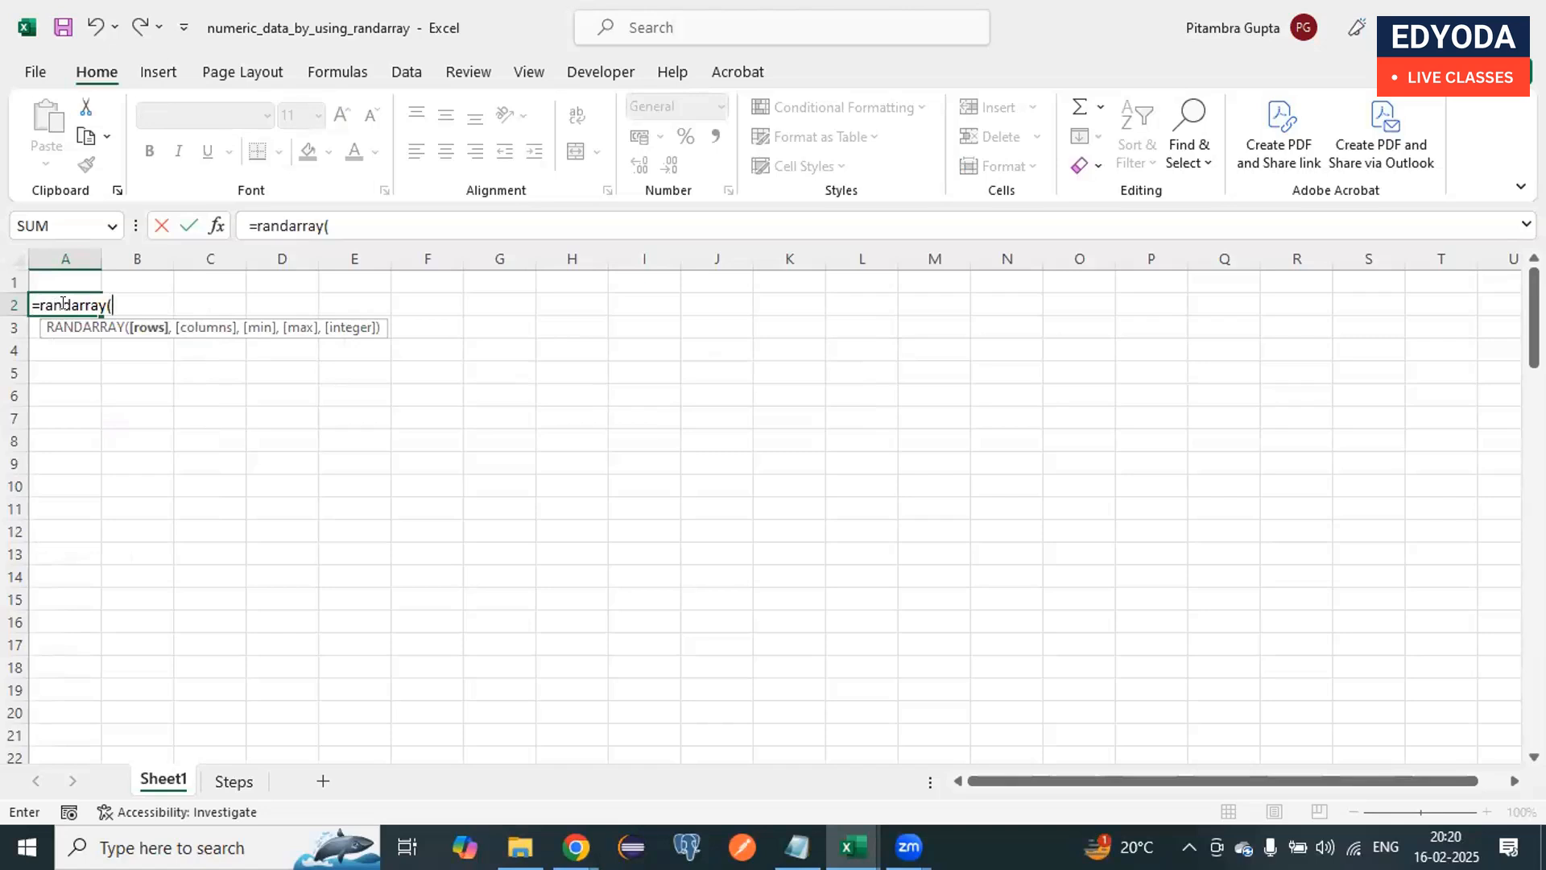
{"action": "left_click", "coordinate": [340, 228]}
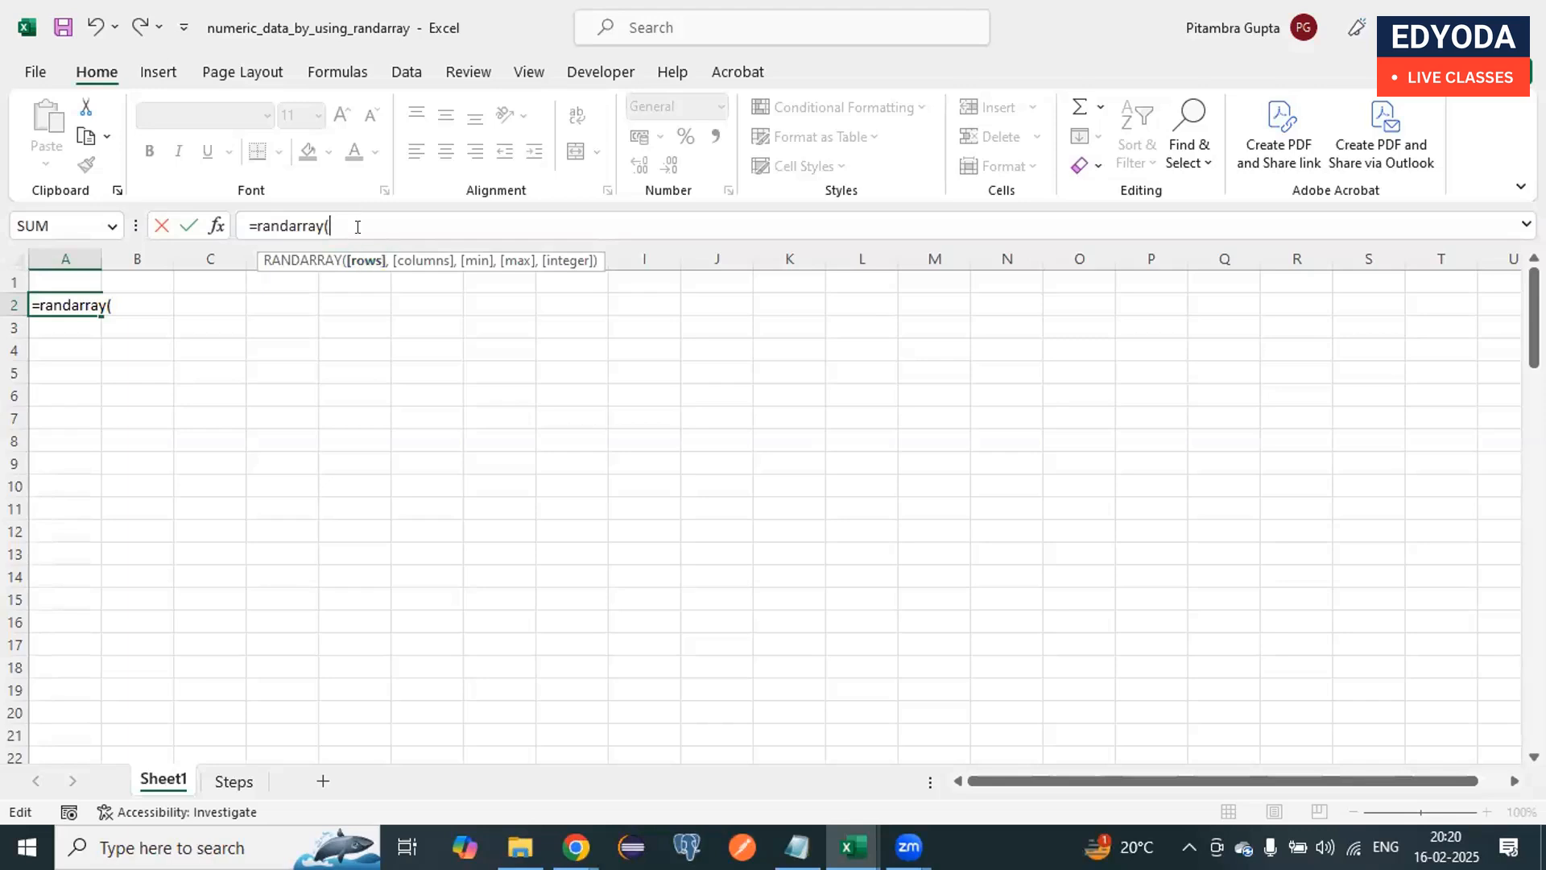
{"action": "type", "text": "100,"}
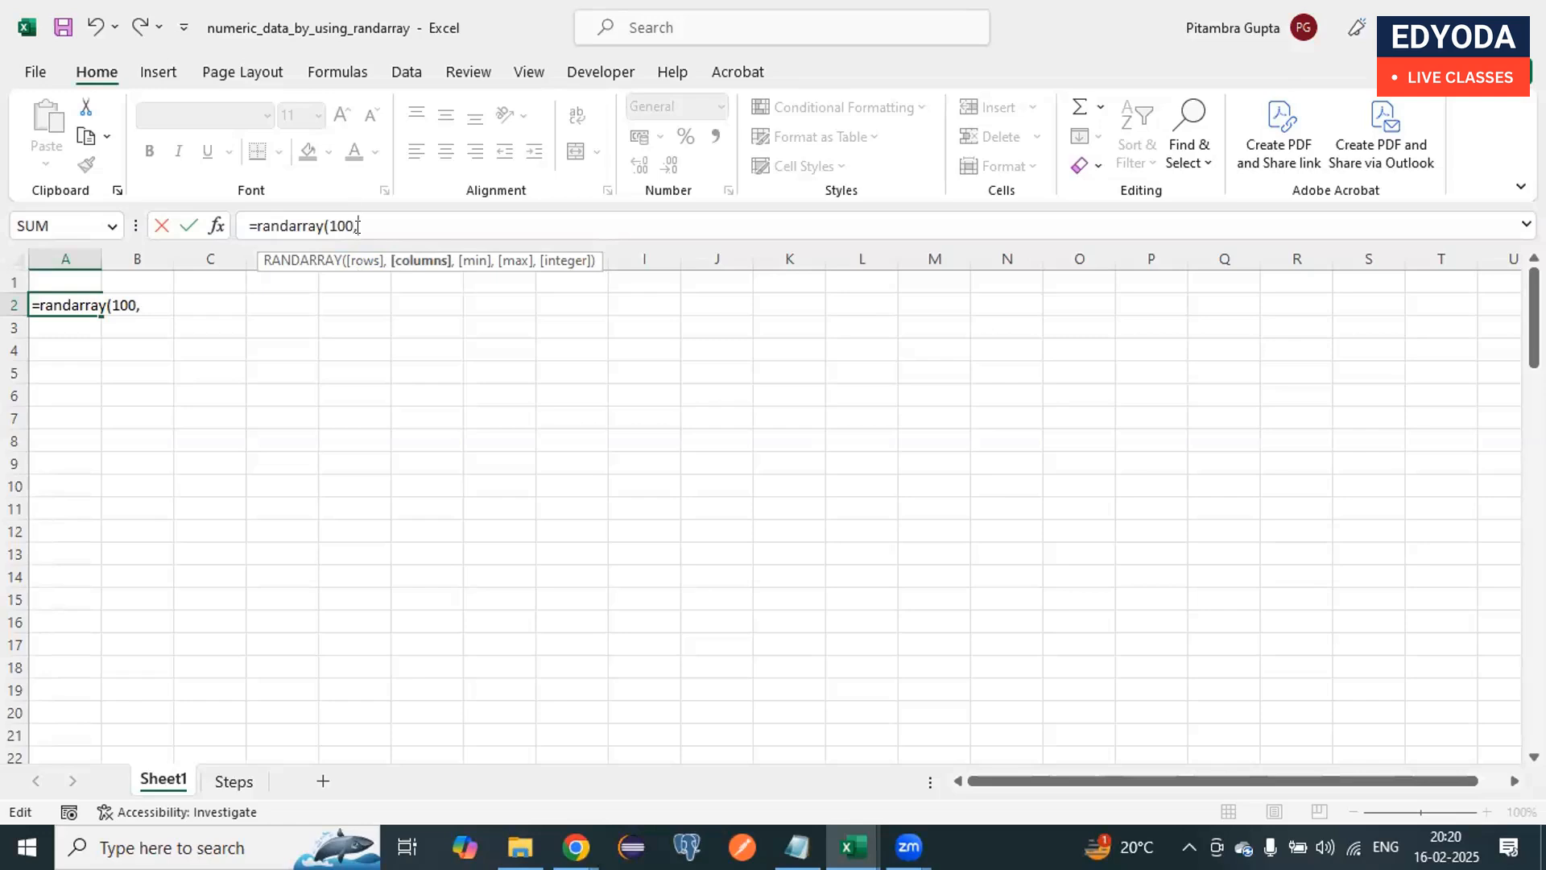
{"action": "type", "text": "20,1"}
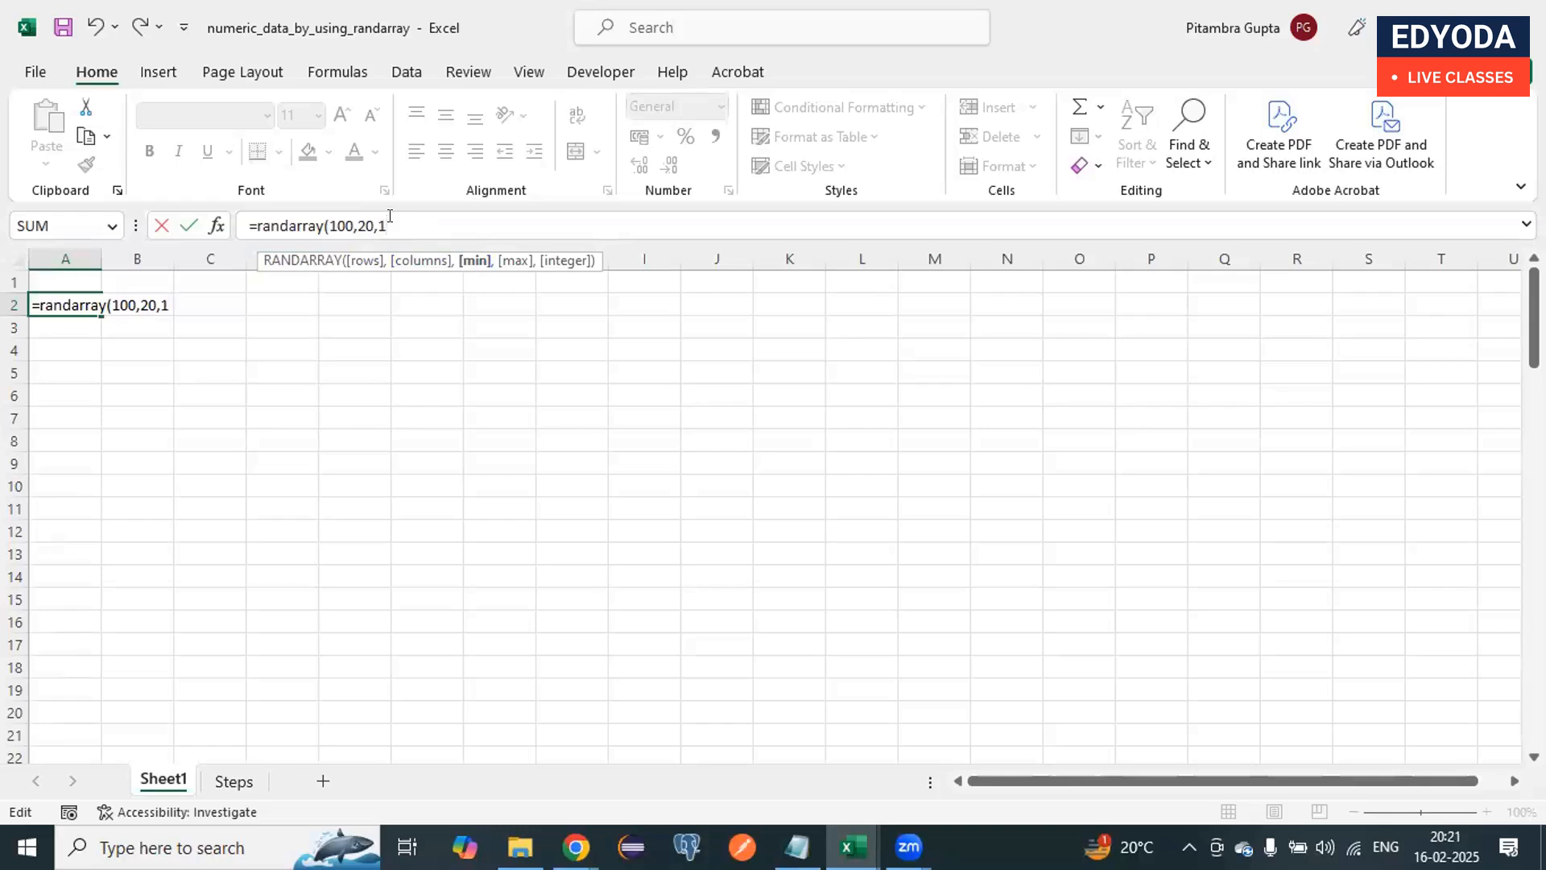
Step: Complete the RANDARRAY formula with minimum 1, maximum 1000 and an empty integer argument, and enter it
{"action": "type", "text": ","}
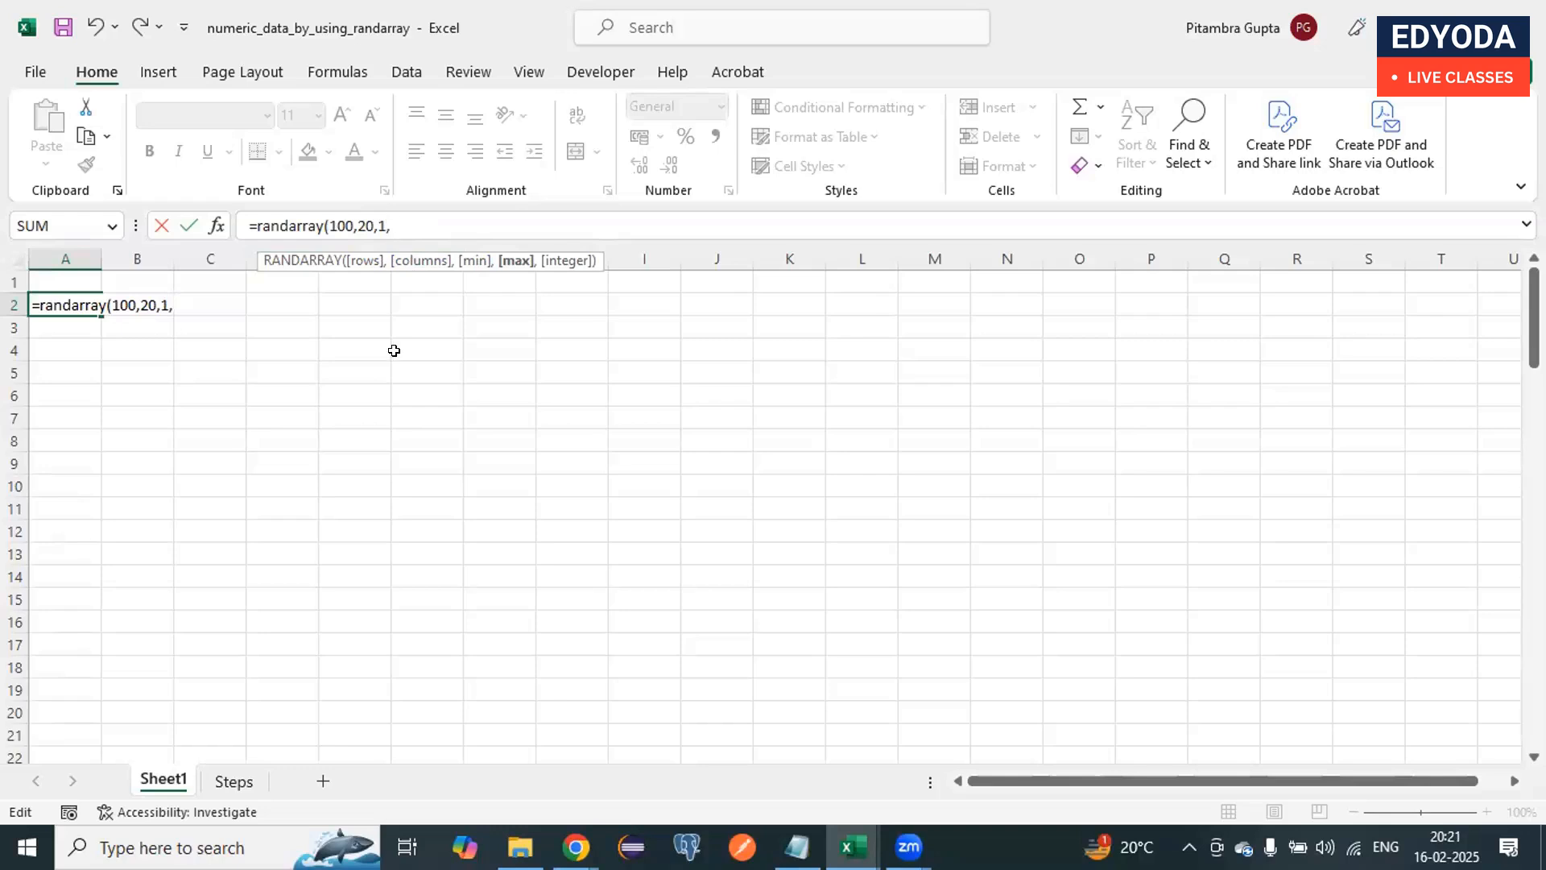
{"action": "type", "text": "1000,"}
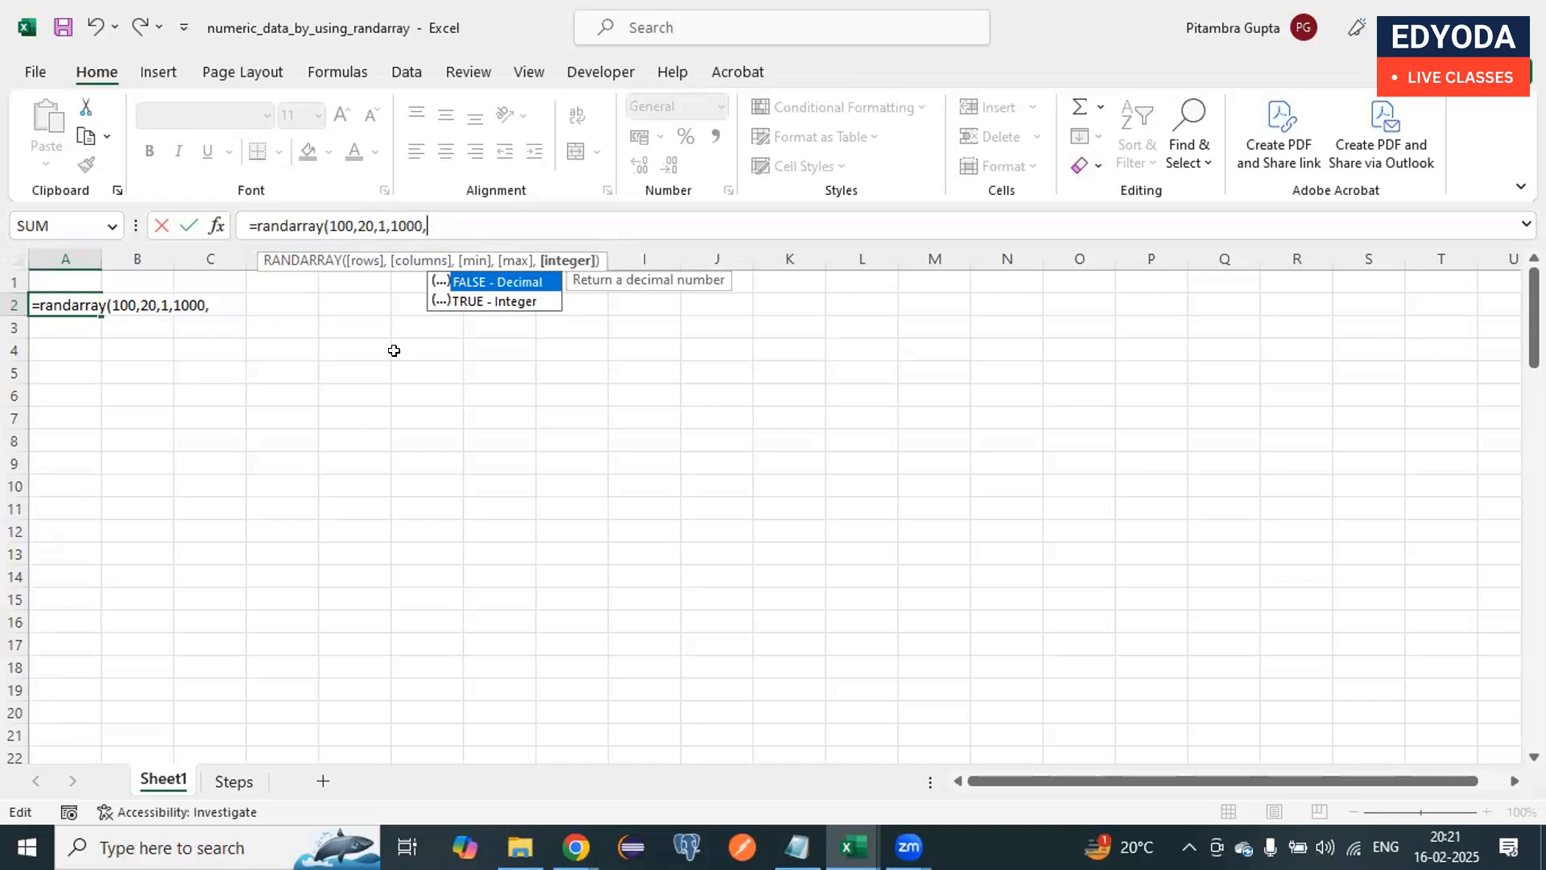
{"action": "left_click", "coordinate": [475, 301]}
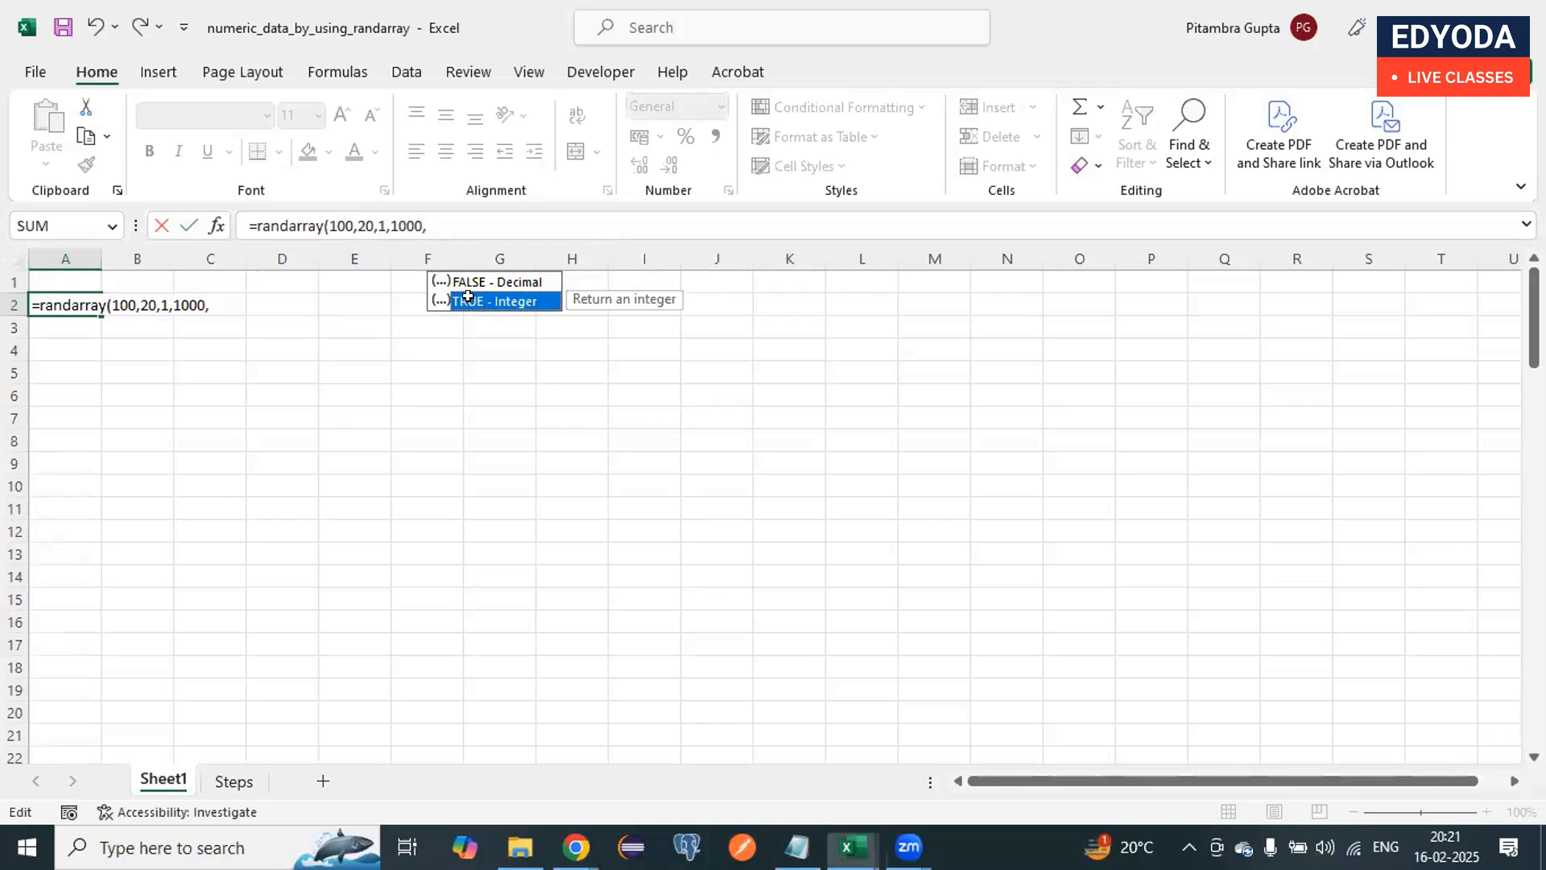
{"action": "key", "text": "Return"}
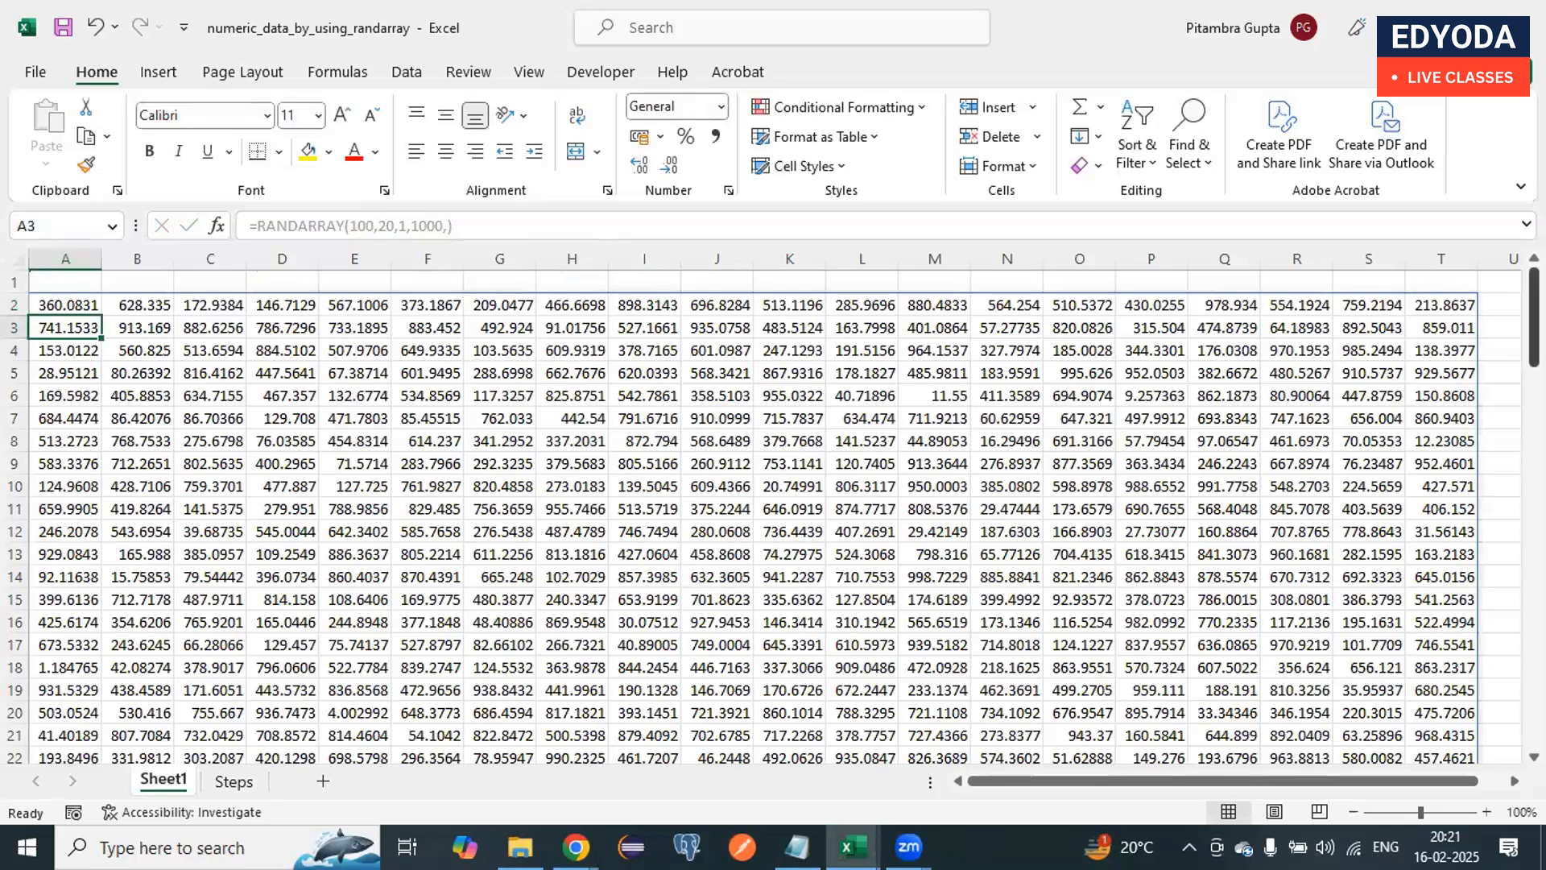
Step: Examine the generated random numbers across the spilled range and compare the formula shown for several of its cells
{"action": "left_click_drag", "start_coordinate": [1534, 318], "coordinate": [1534, 698]}
{"action": "scroll", "coordinate": [522, 395], "scroll_direction": "up", "scroll_amount": 20}
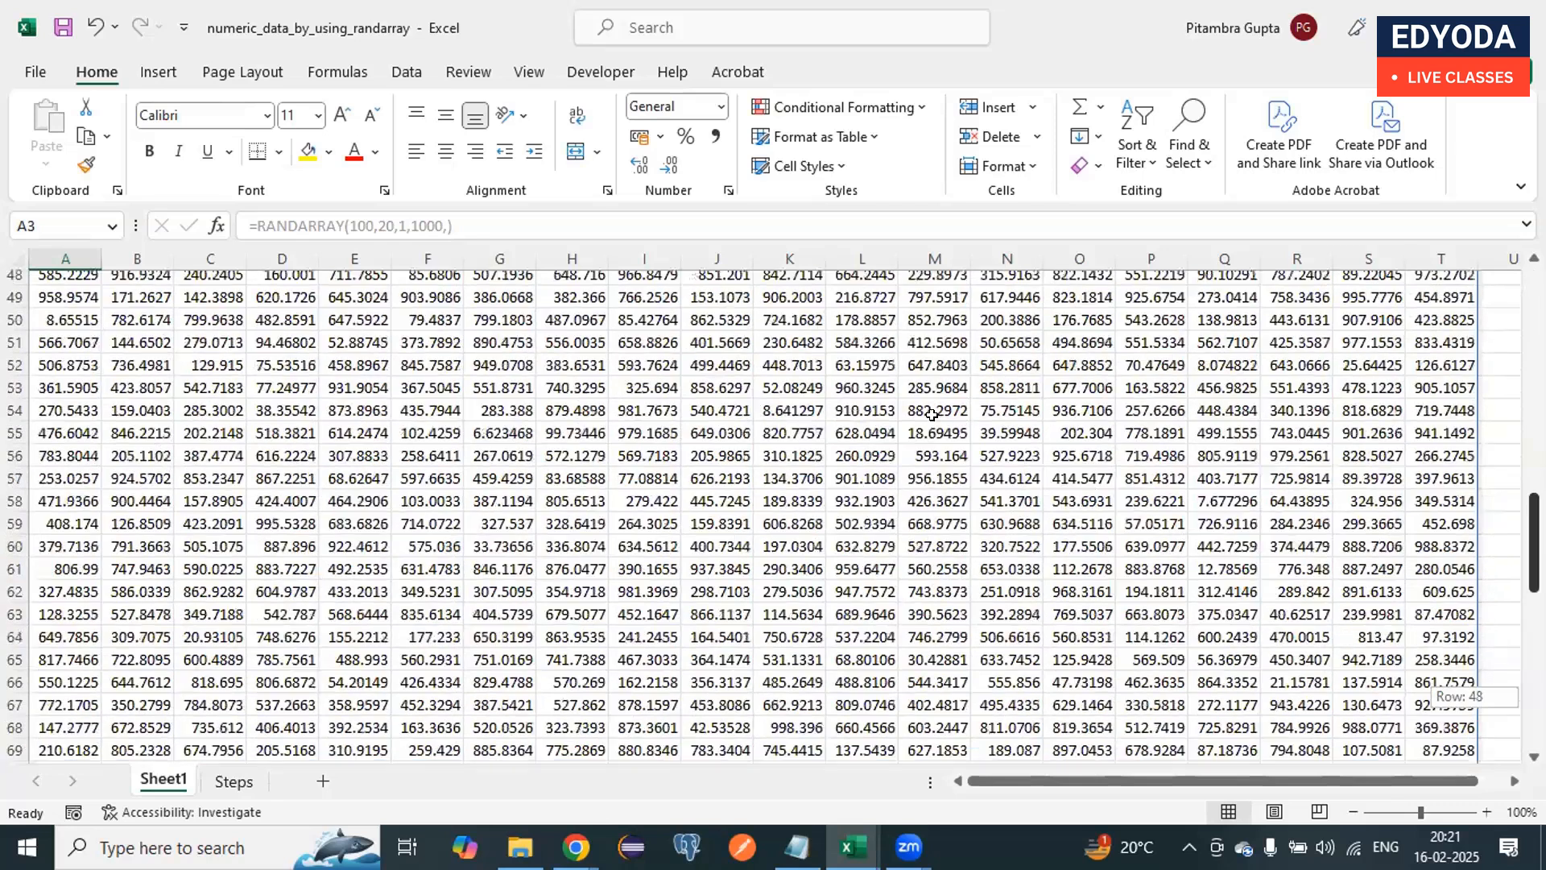
{"action": "left_click", "coordinate": [522, 395]}
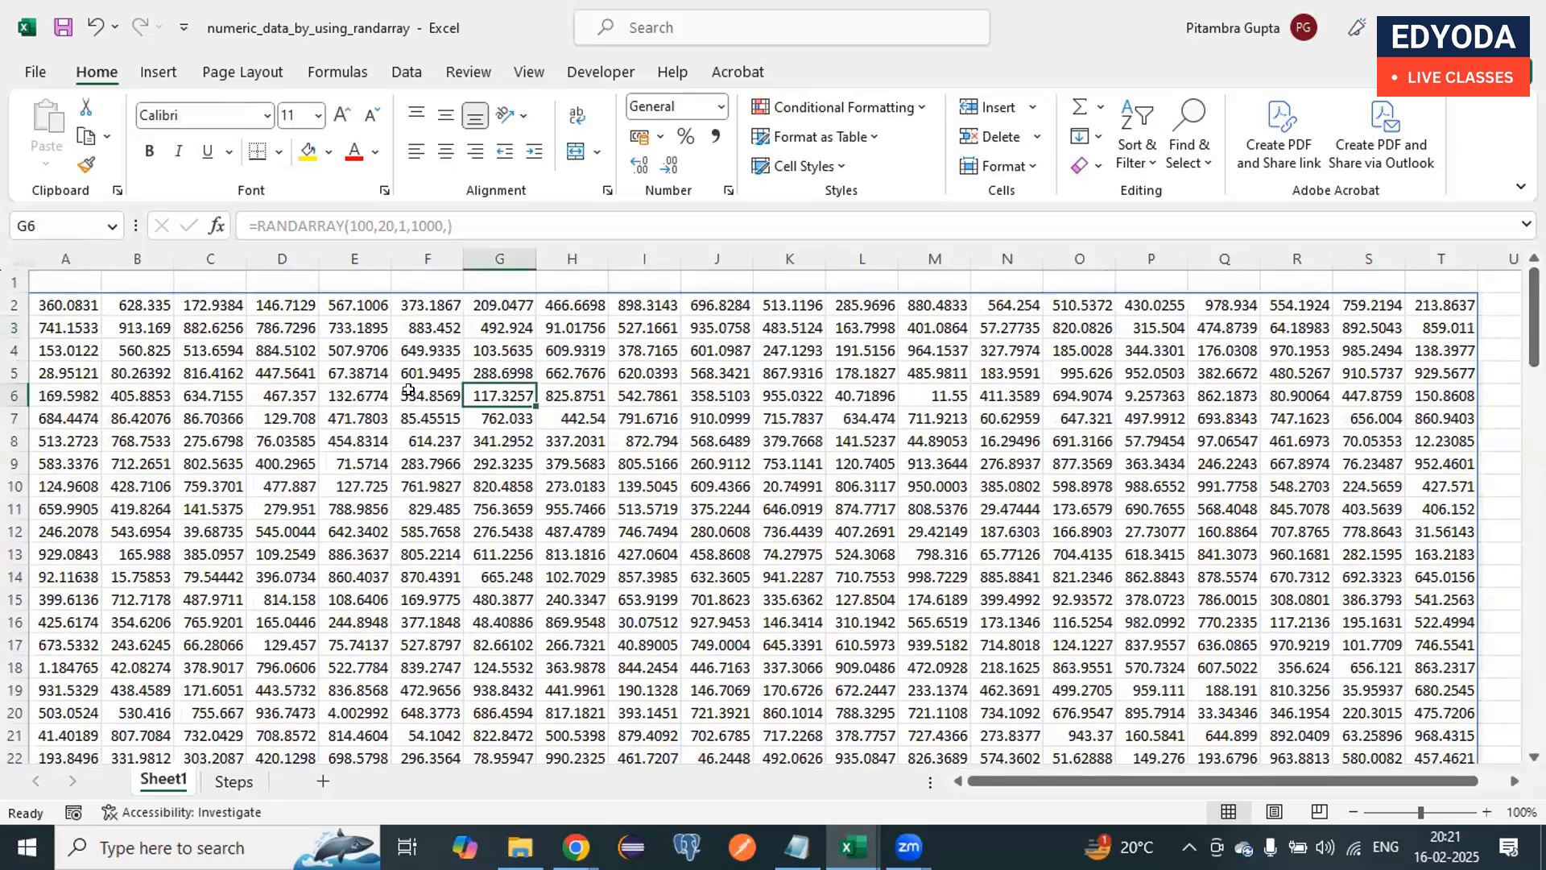
{"action": "left_click", "coordinate": [411, 480]}
{"action": "left_click", "coordinate": [494, 442]}
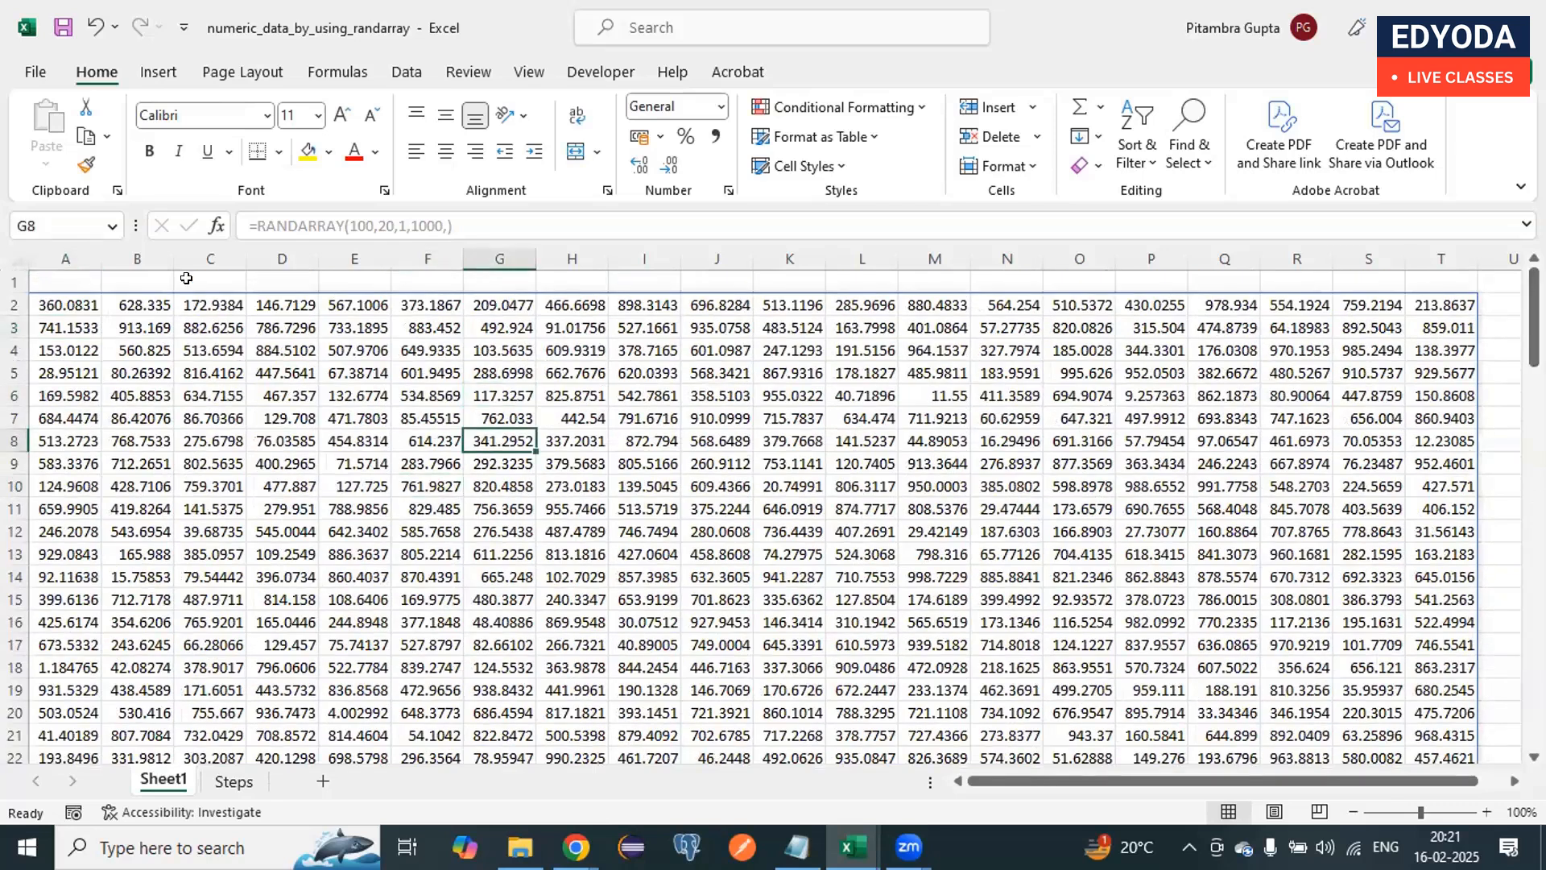
{"action": "left_click", "coordinate": [211, 373]}
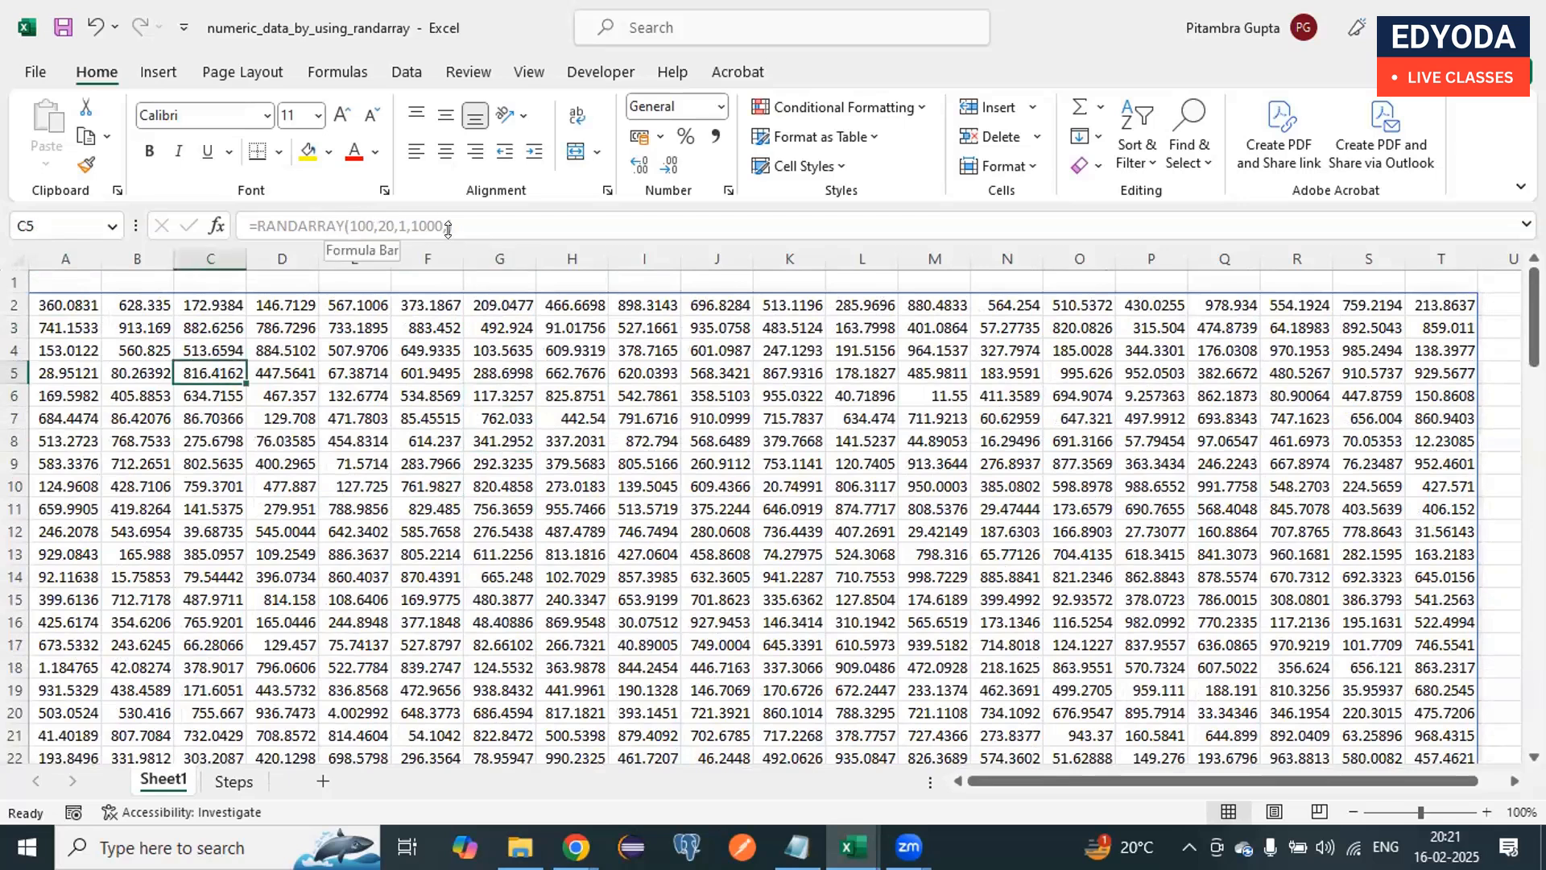
{"action": "left_click_drag", "start_coordinate": [206, 532], "coordinate": [354, 534]}
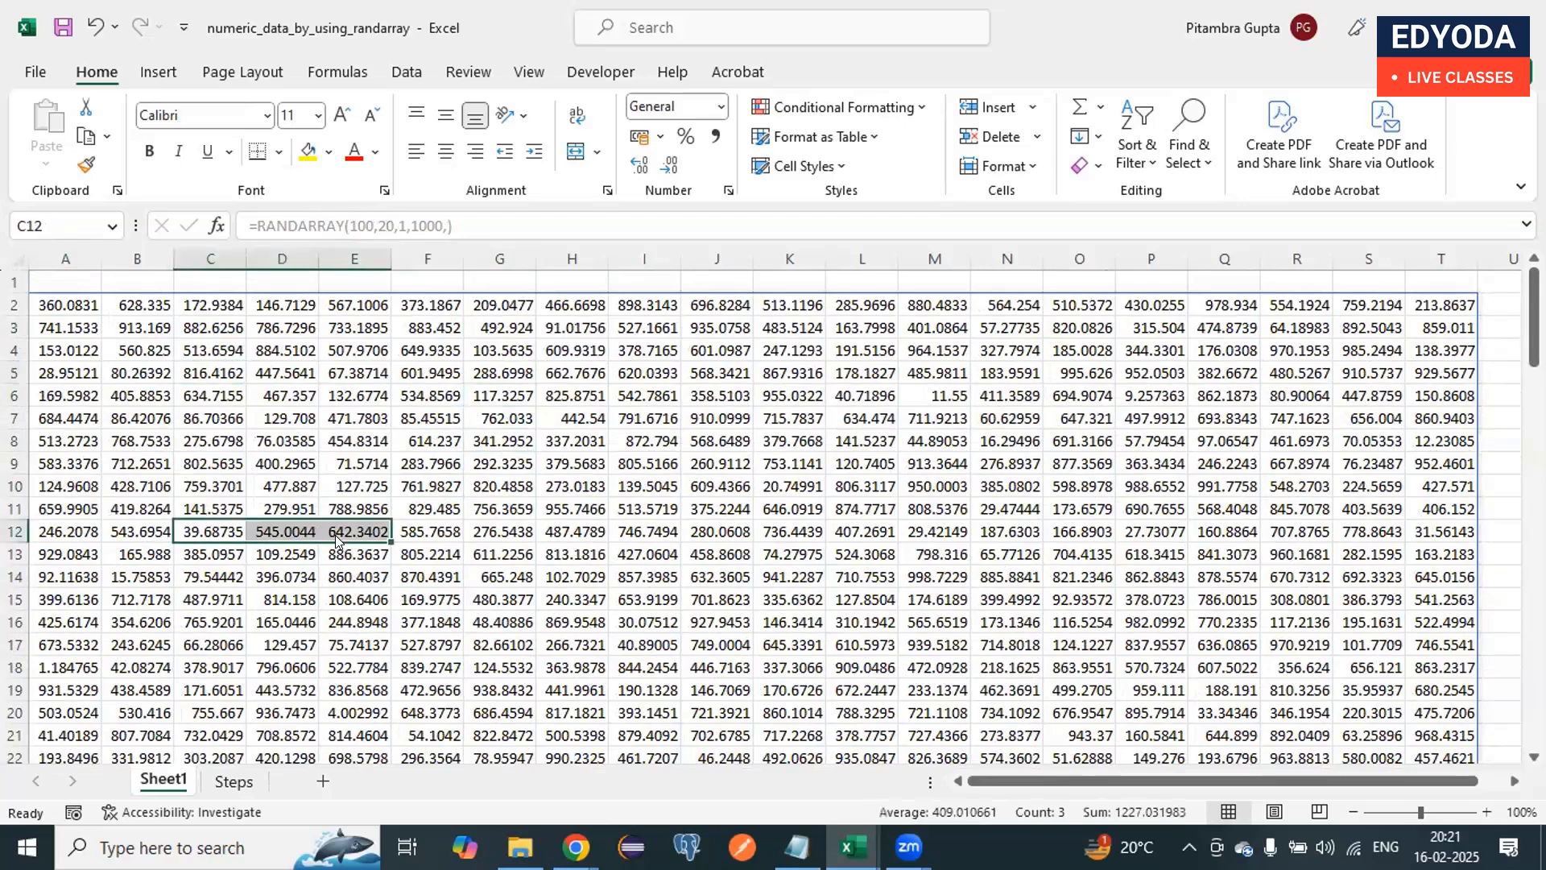
{"action": "left_click", "coordinate": [71, 303]}
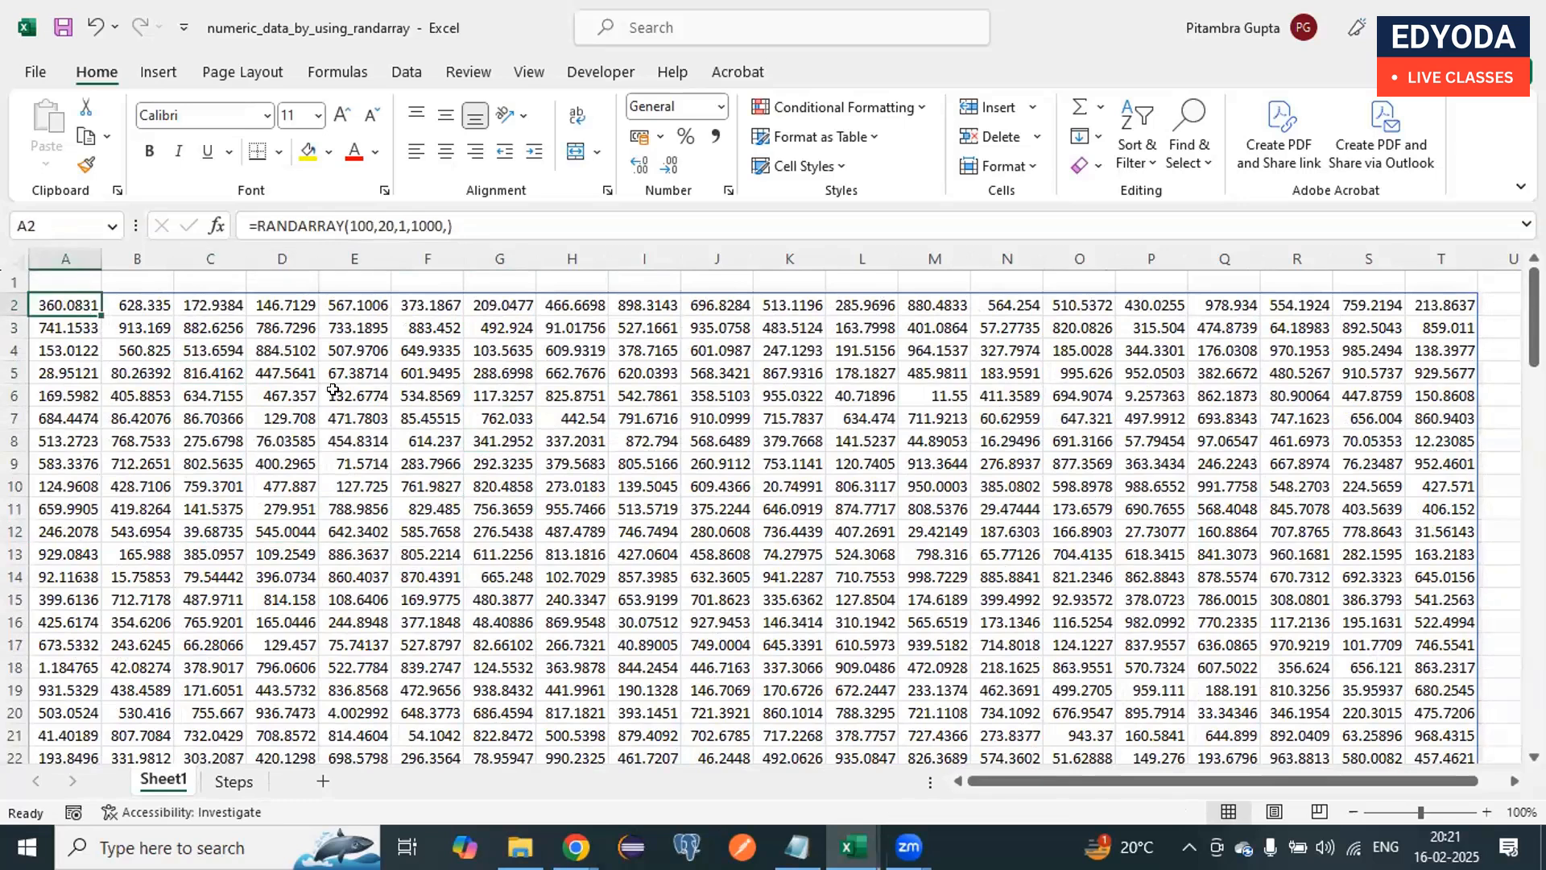
{"action": "key", "text": "Right"}
{"action": "key", "text": "Right"}
Step: Recalculate the worksheet three times to regenerate the random numbers
{"action": "left_click", "coordinate": [367, 342]}
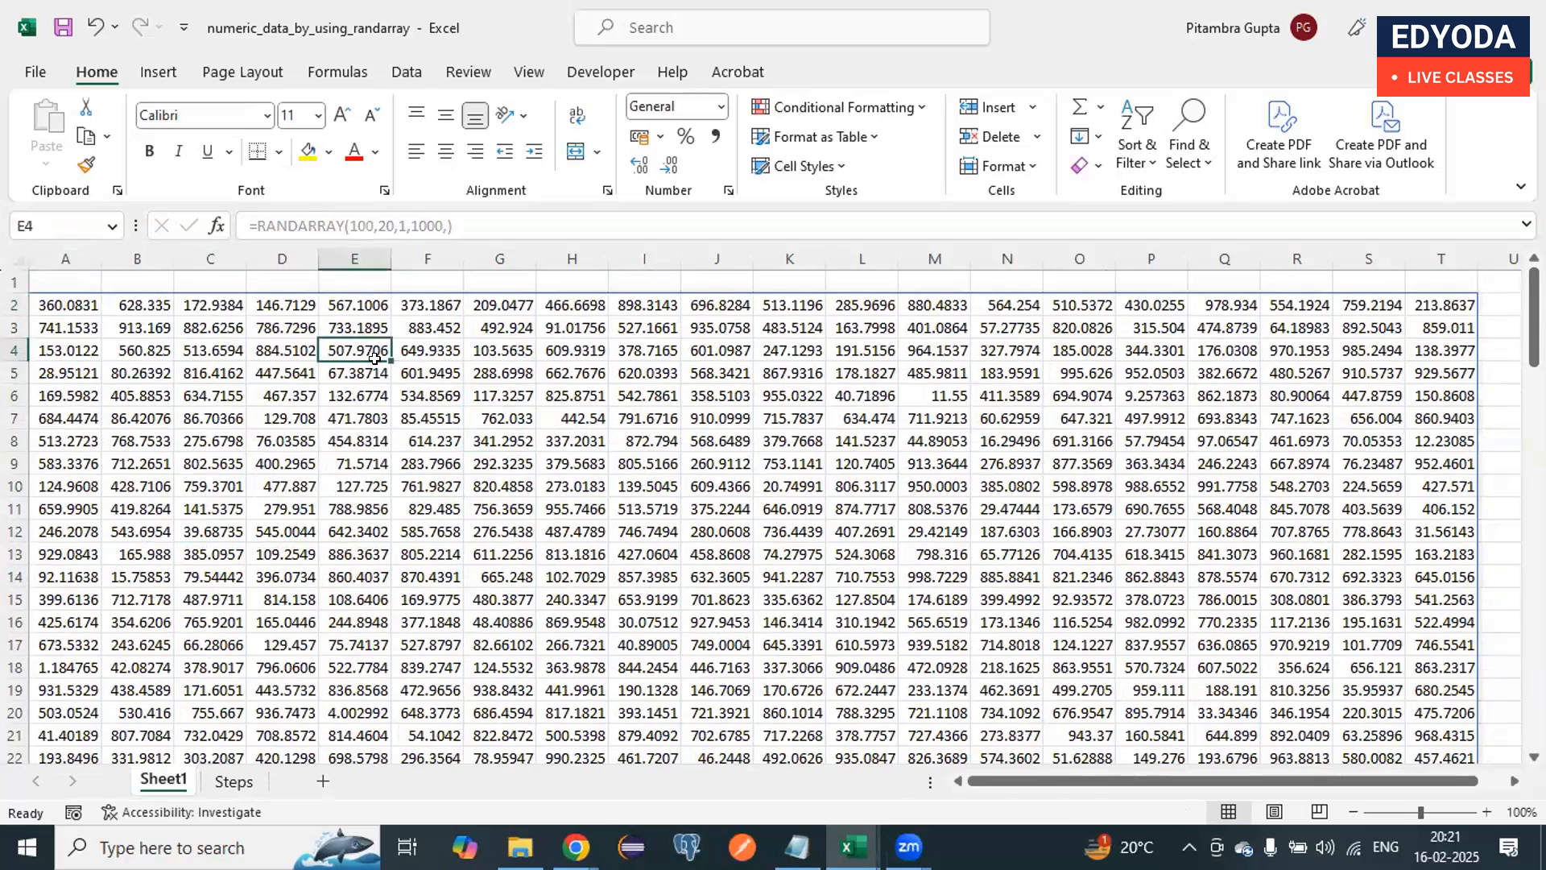
{"action": "key", "text": "F9"}
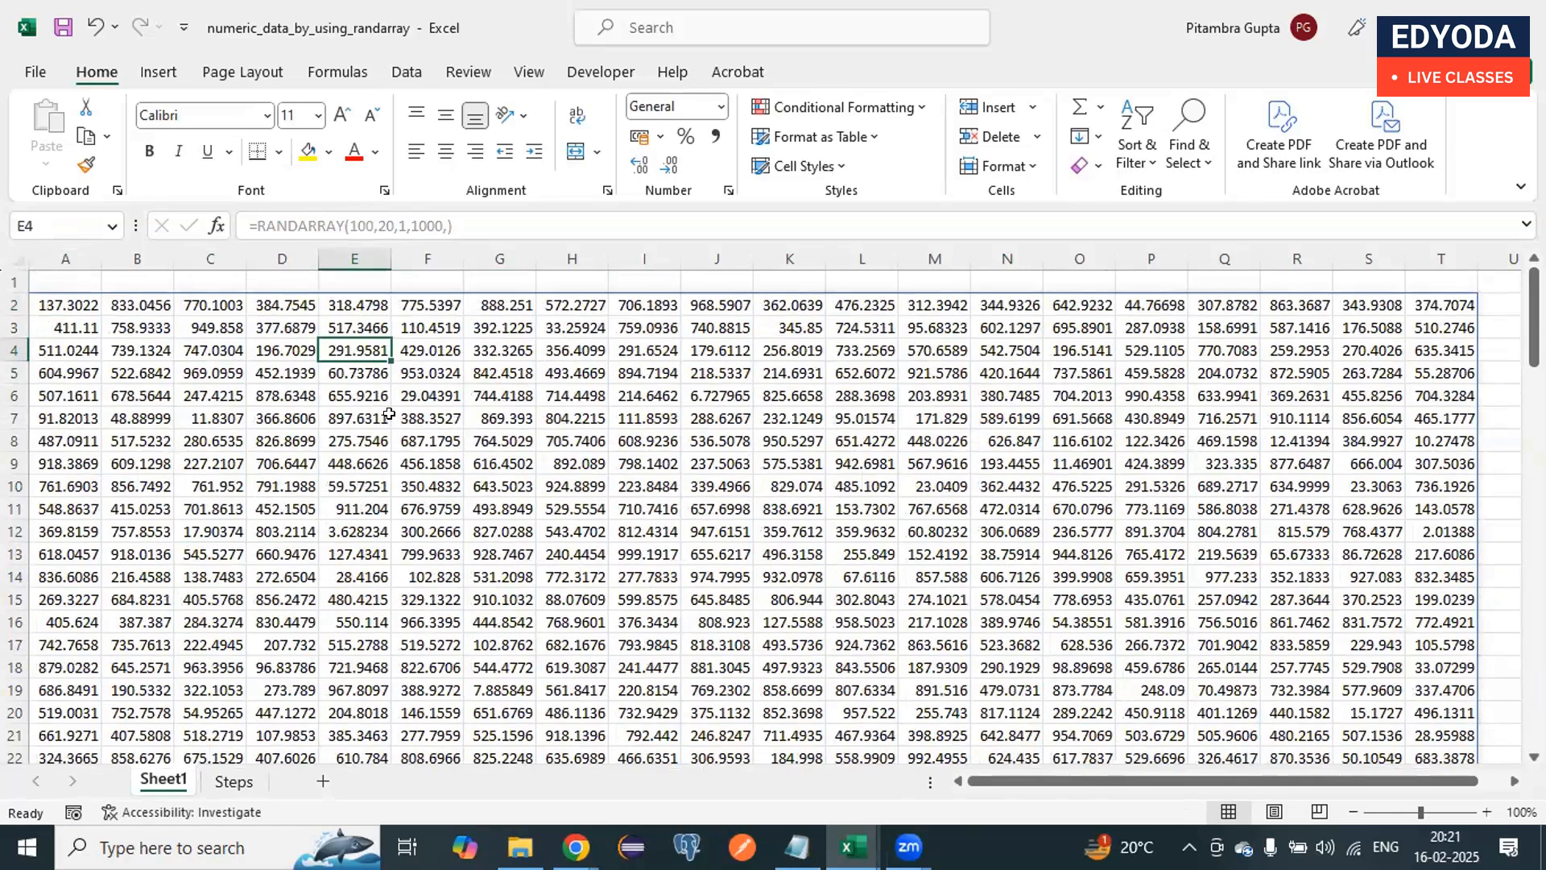
{"action": "left_click", "coordinate": [518, 388]}
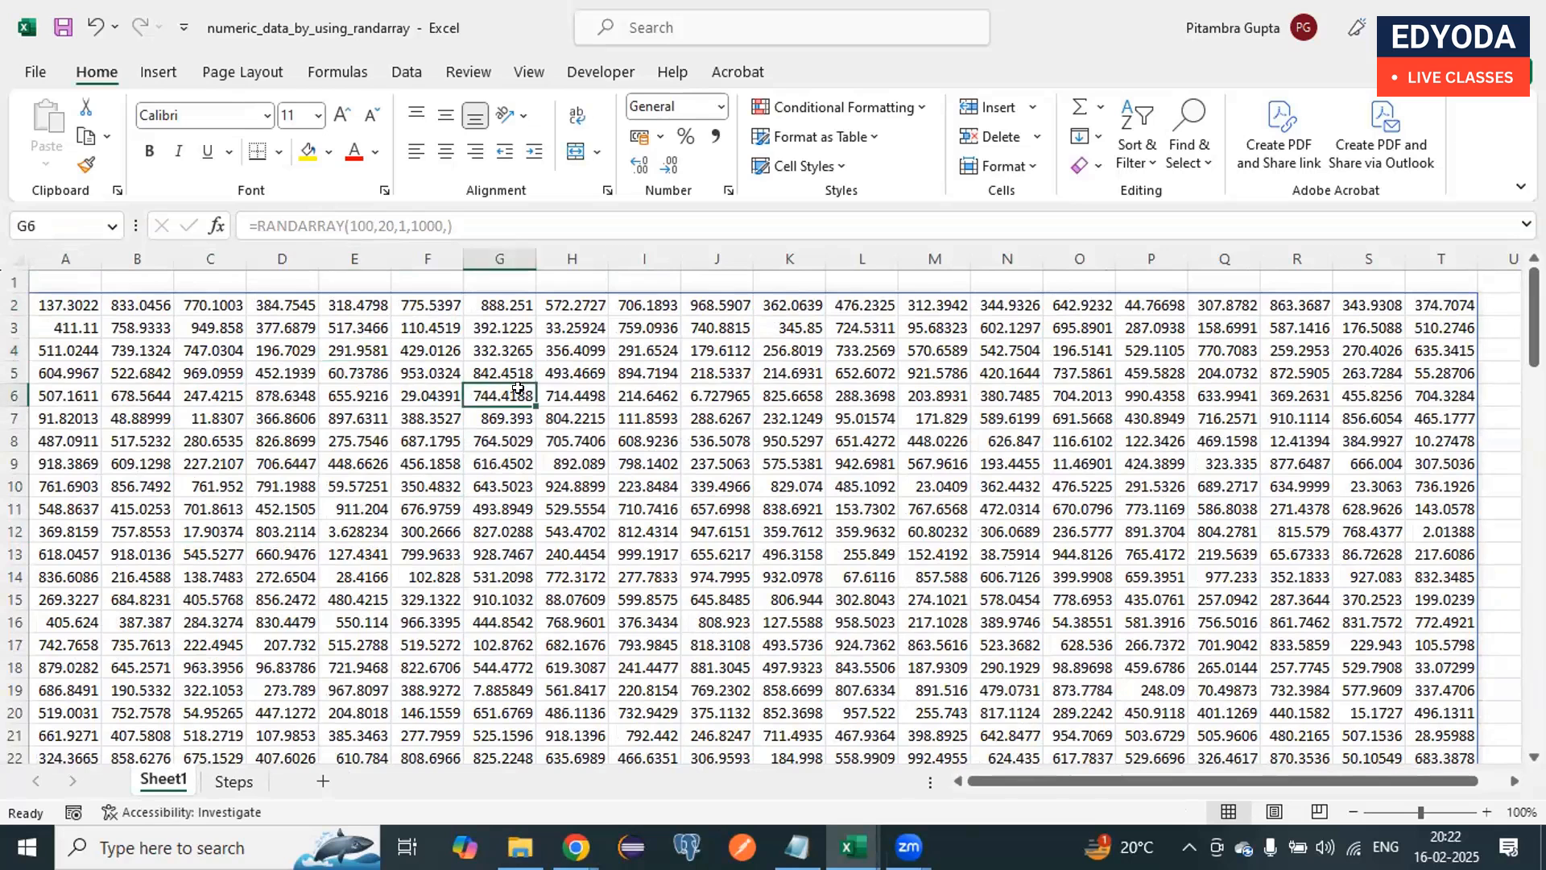
{"action": "key", "text": "F9"}
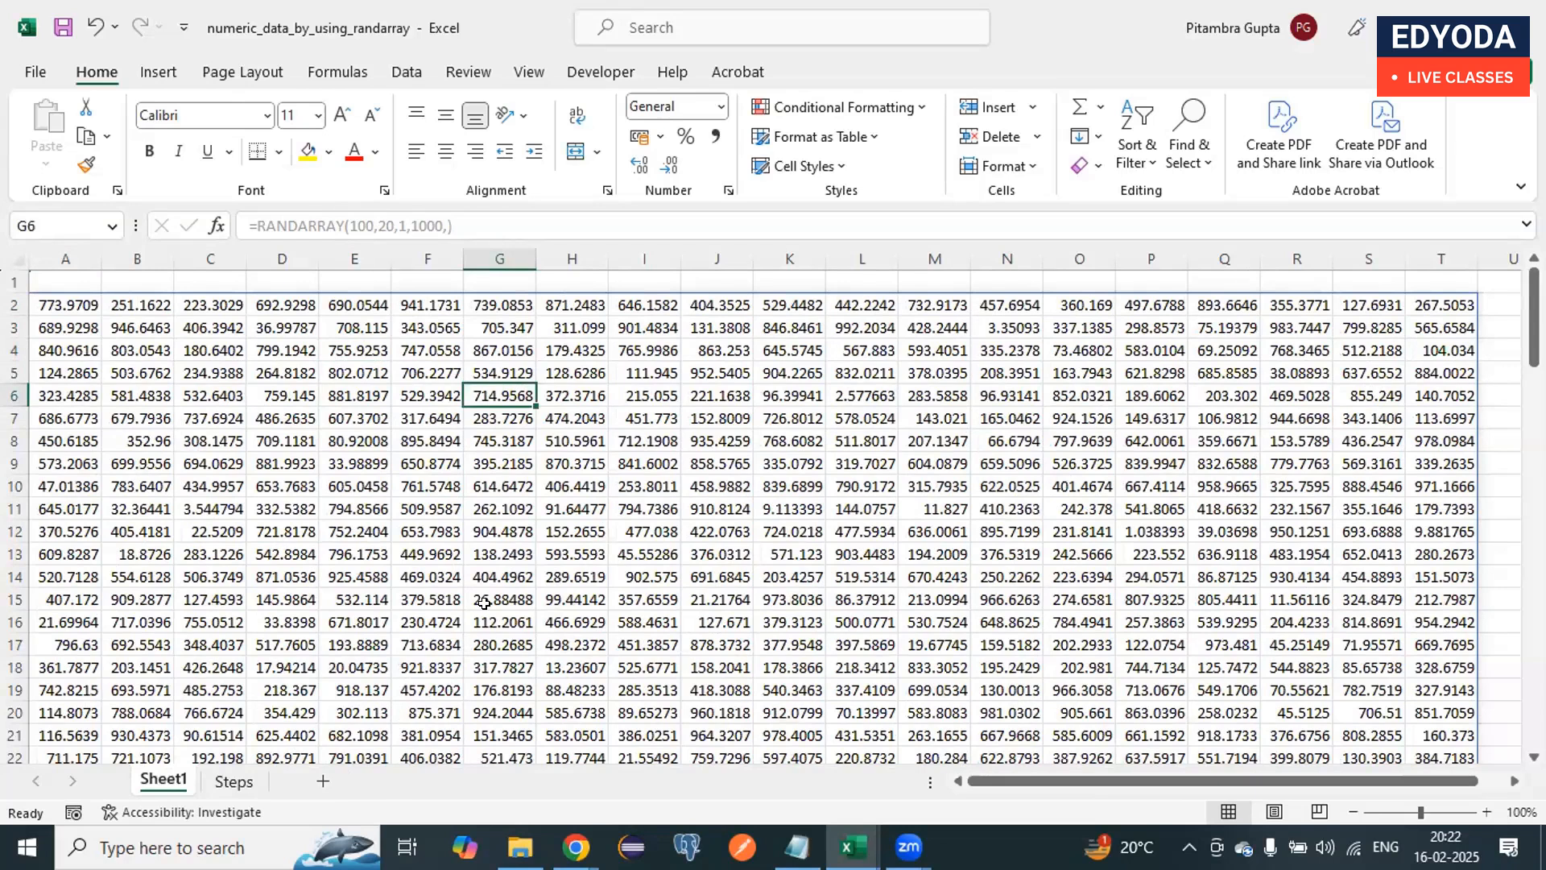
{"action": "left_click", "coordinate": [584, 485]}
{"action": "key", "text": "F9"}
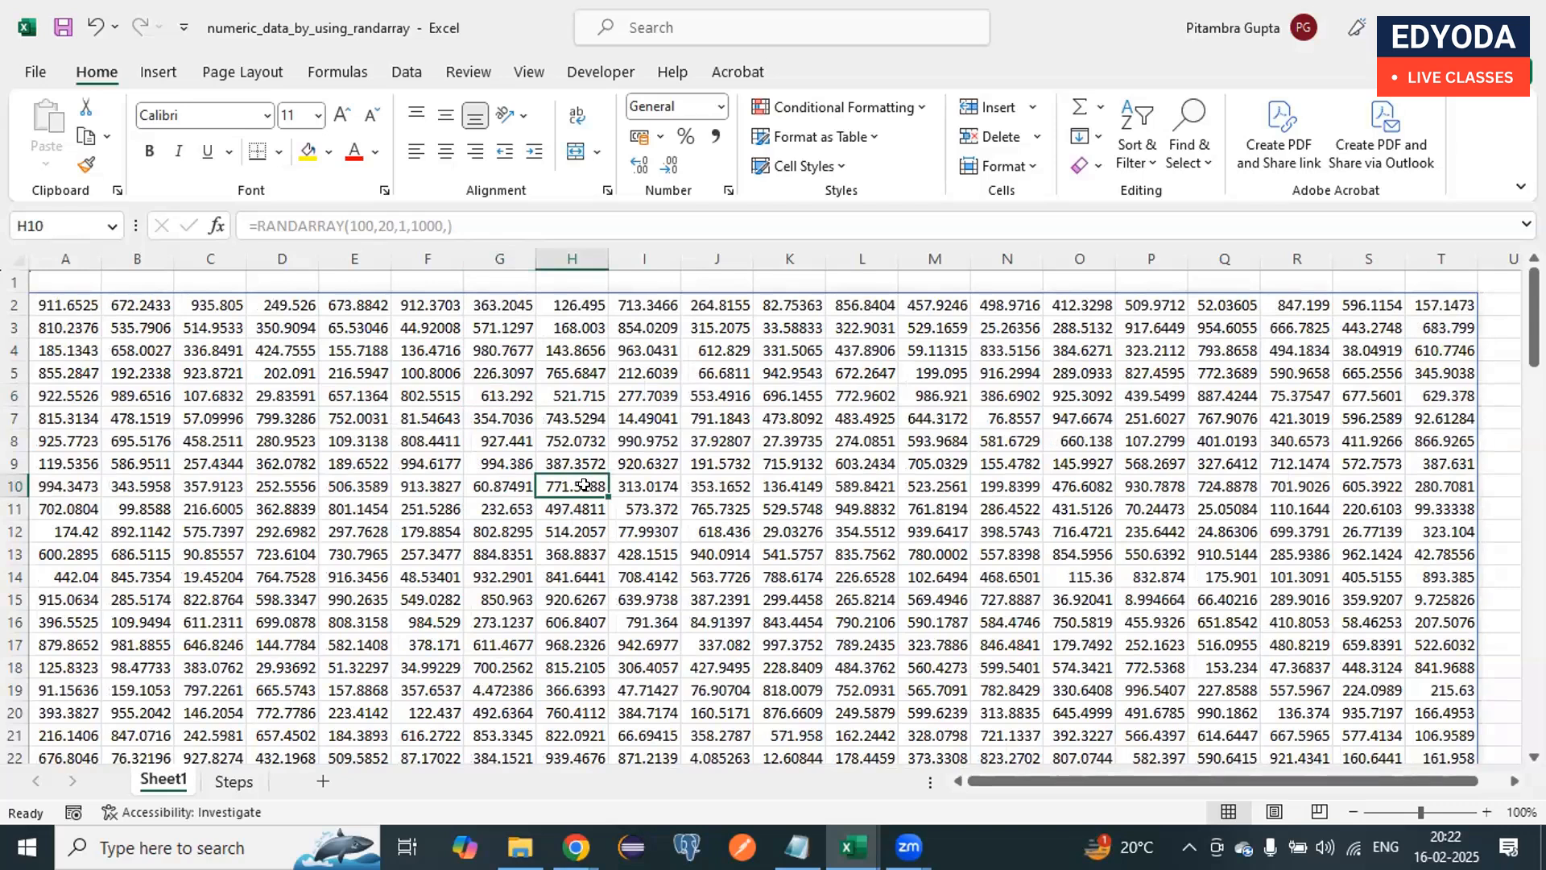
{"action": "left_click", "coordinate": [684, 398]}
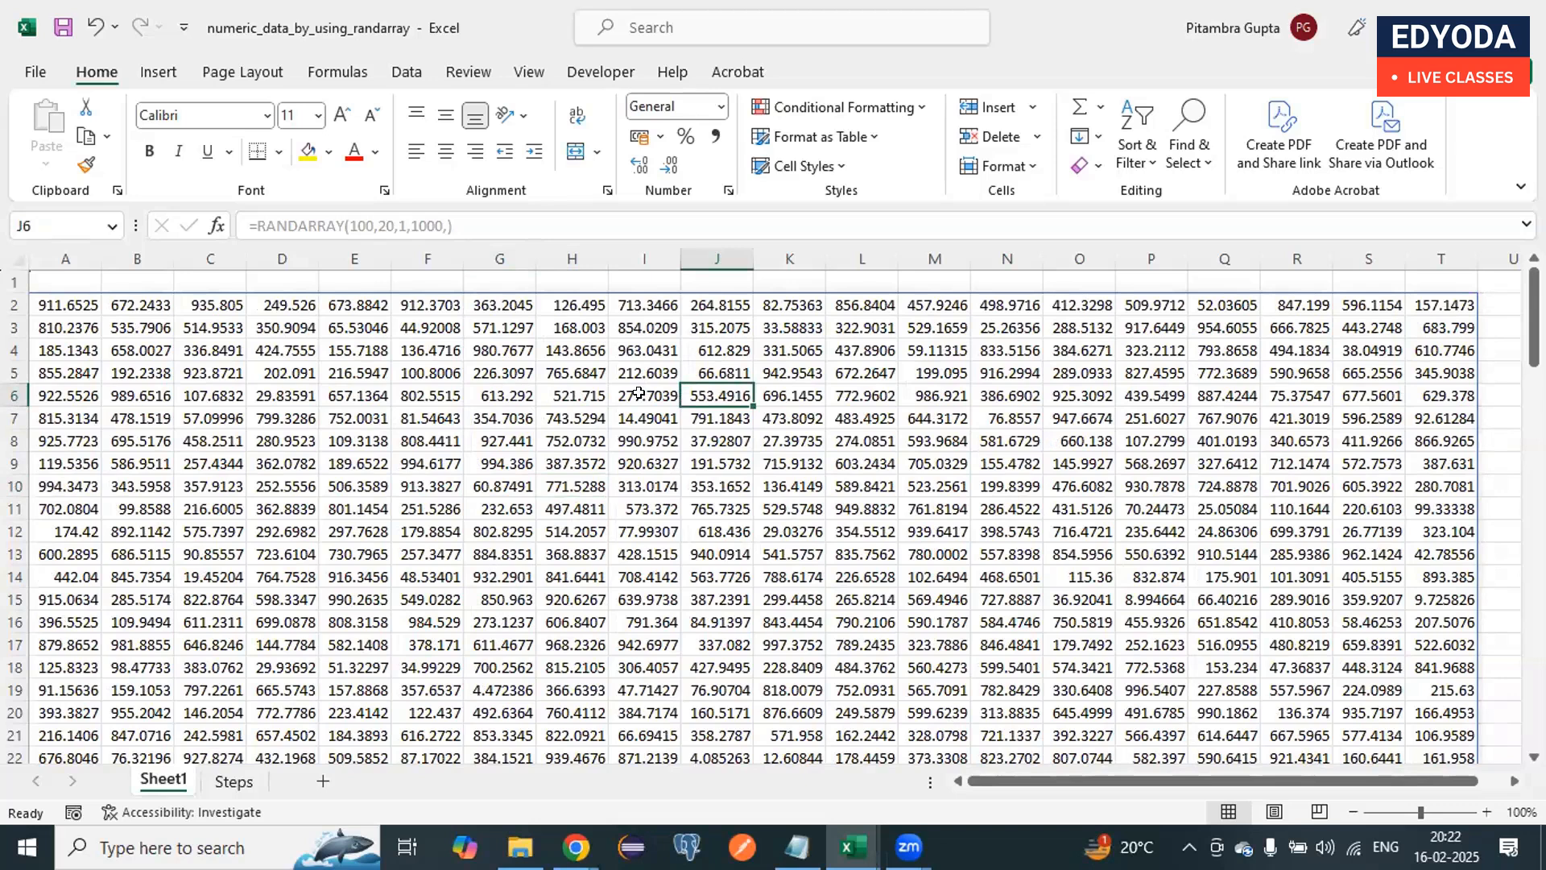
{"action": "left_click", "coordinate": [656, 597]}
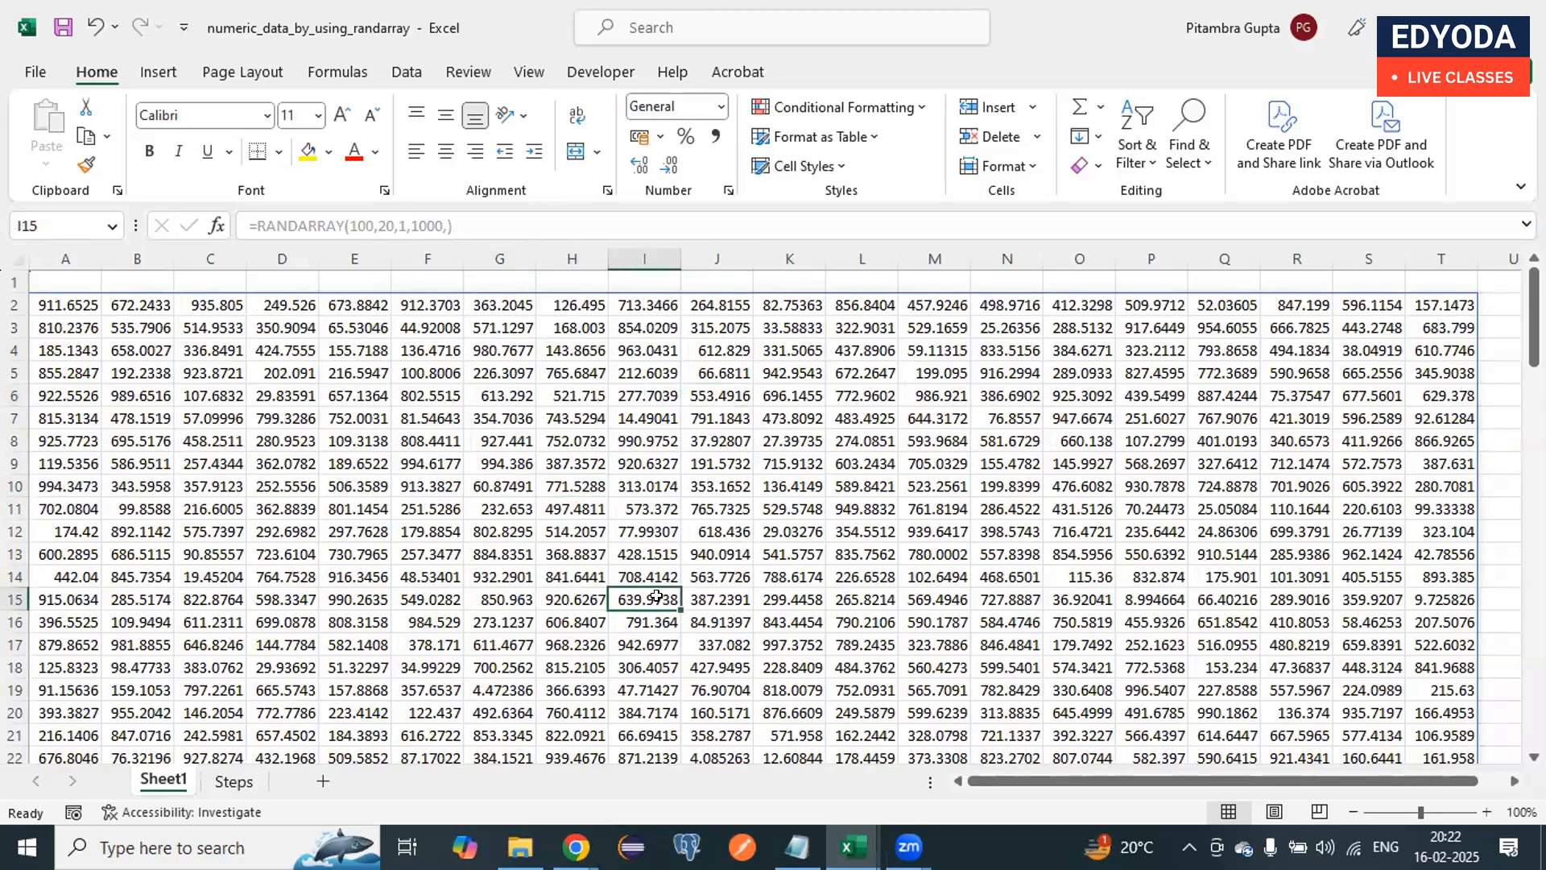
{"action": "left_click", "coordinate": [640, 397]}
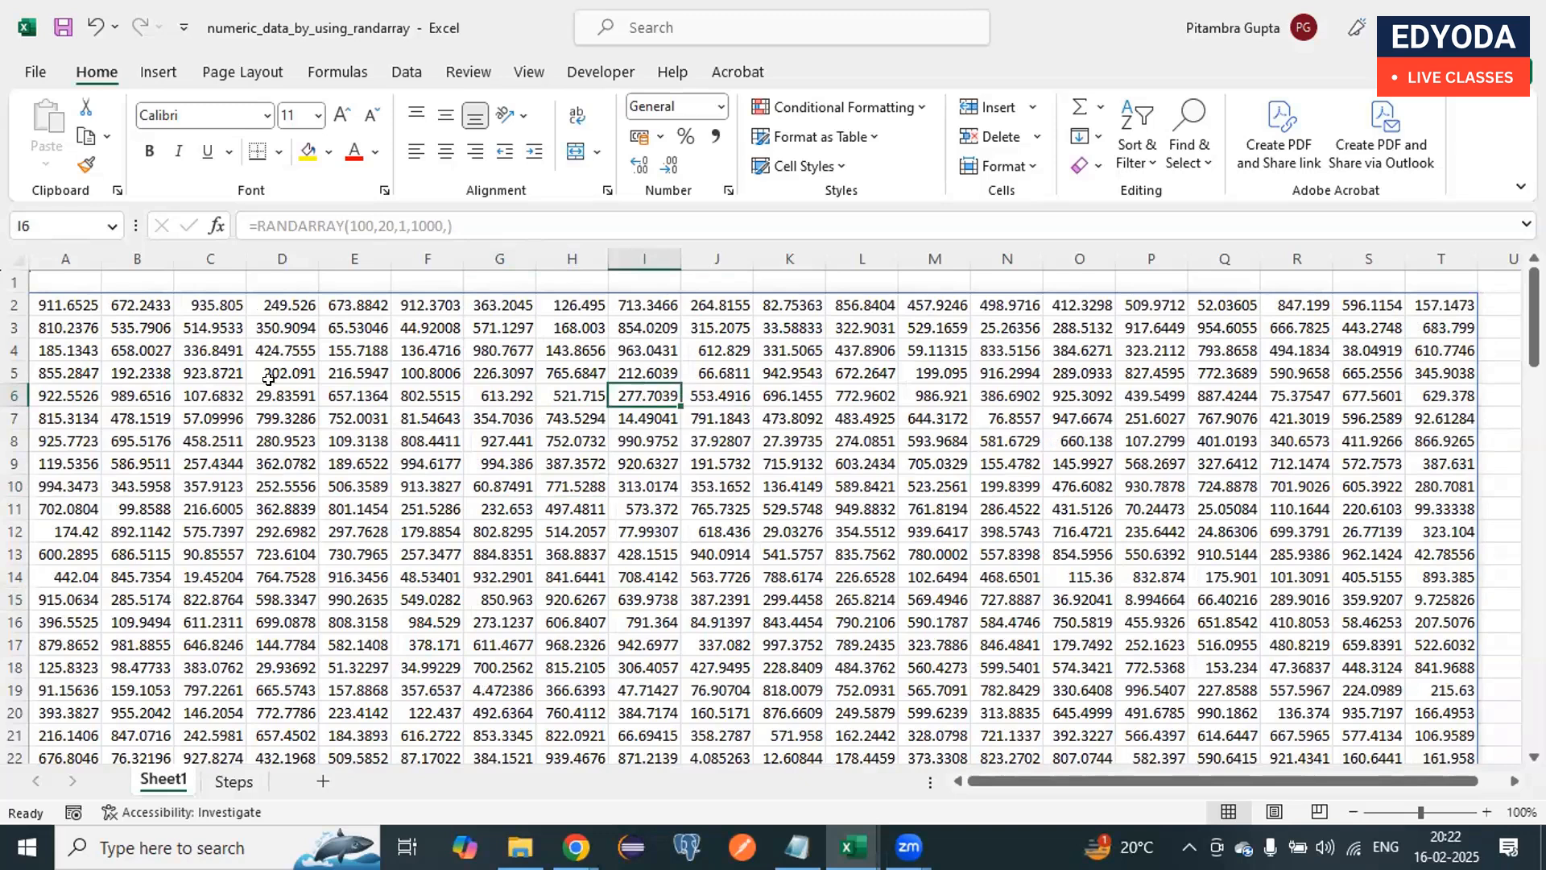
{"action": "left_click", "coordinate": [402, 439]}
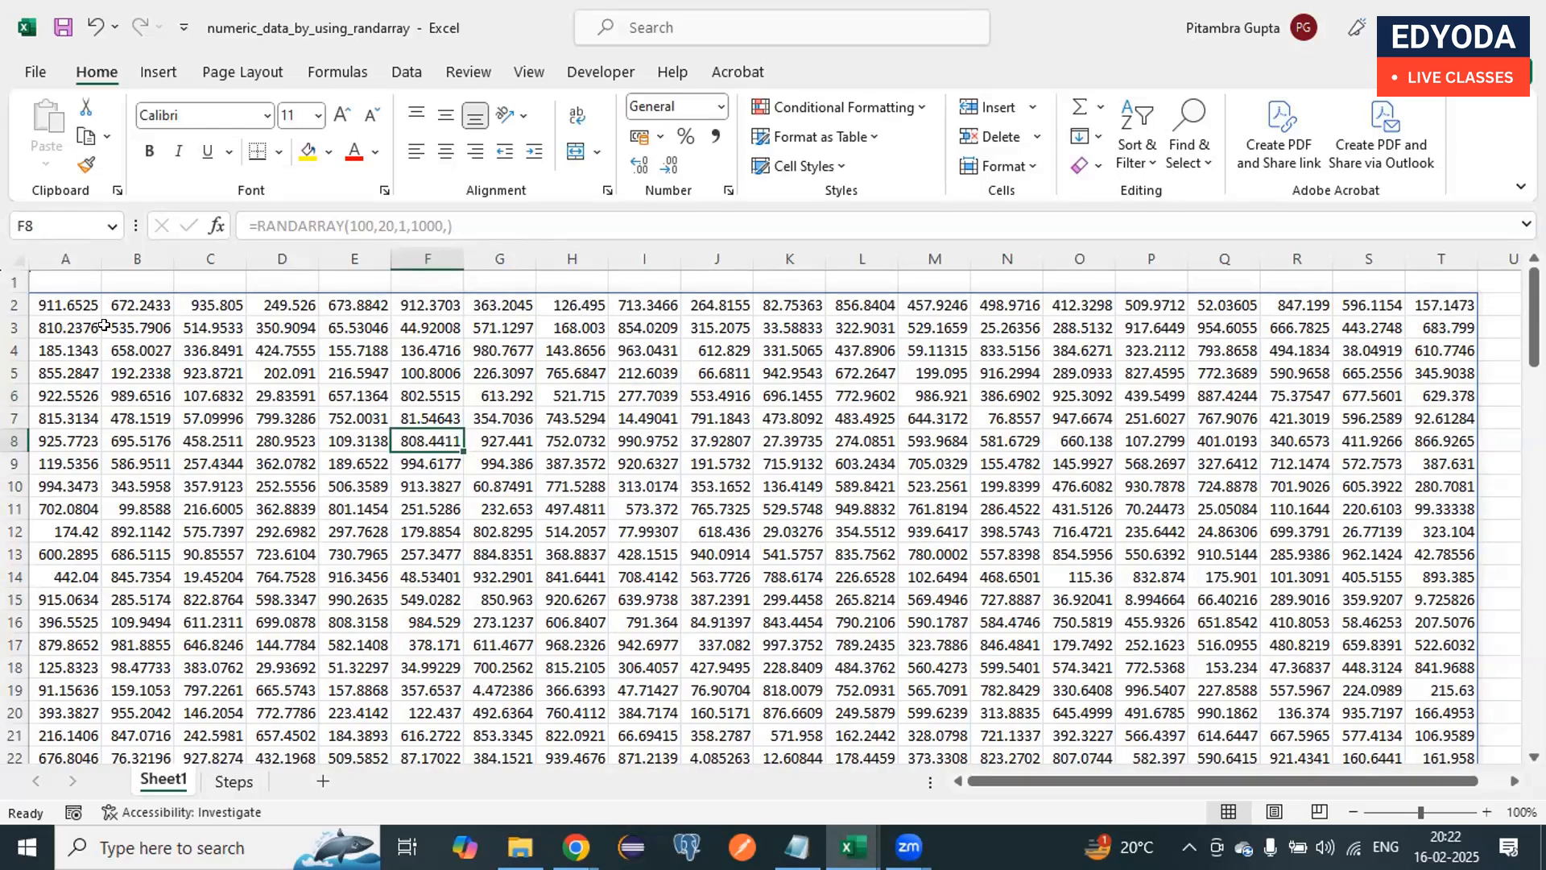
Step: Try to copy the whole spilled range starting at A2 and paste it as values only at cell A1
{"action": "left_click", "coordinate": [77, 302]}
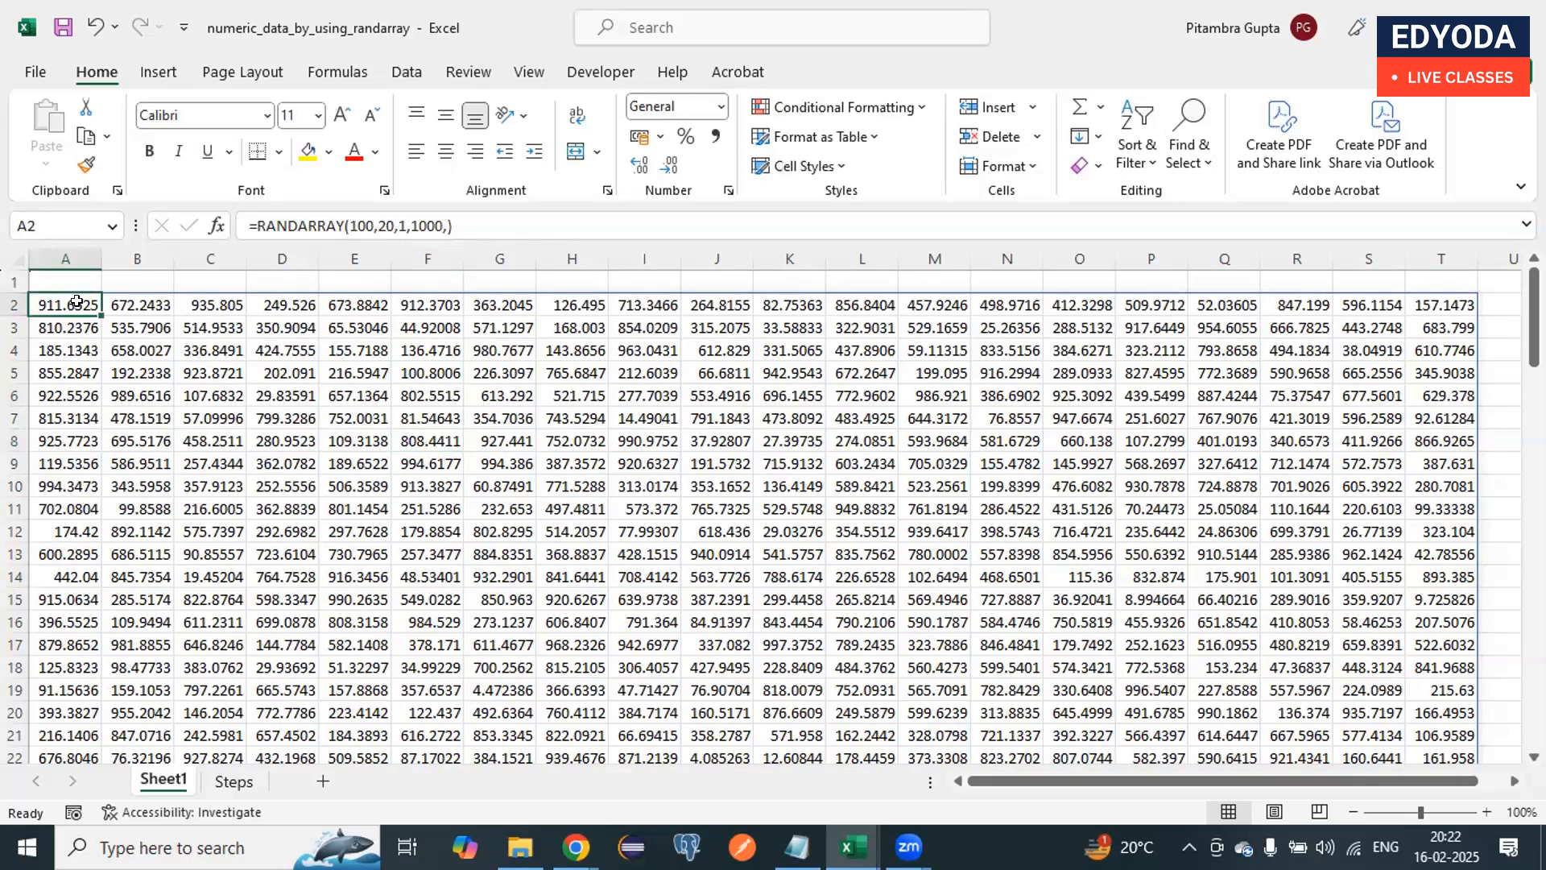
{"action": "key", "text": "ctrl+shift+Right"}
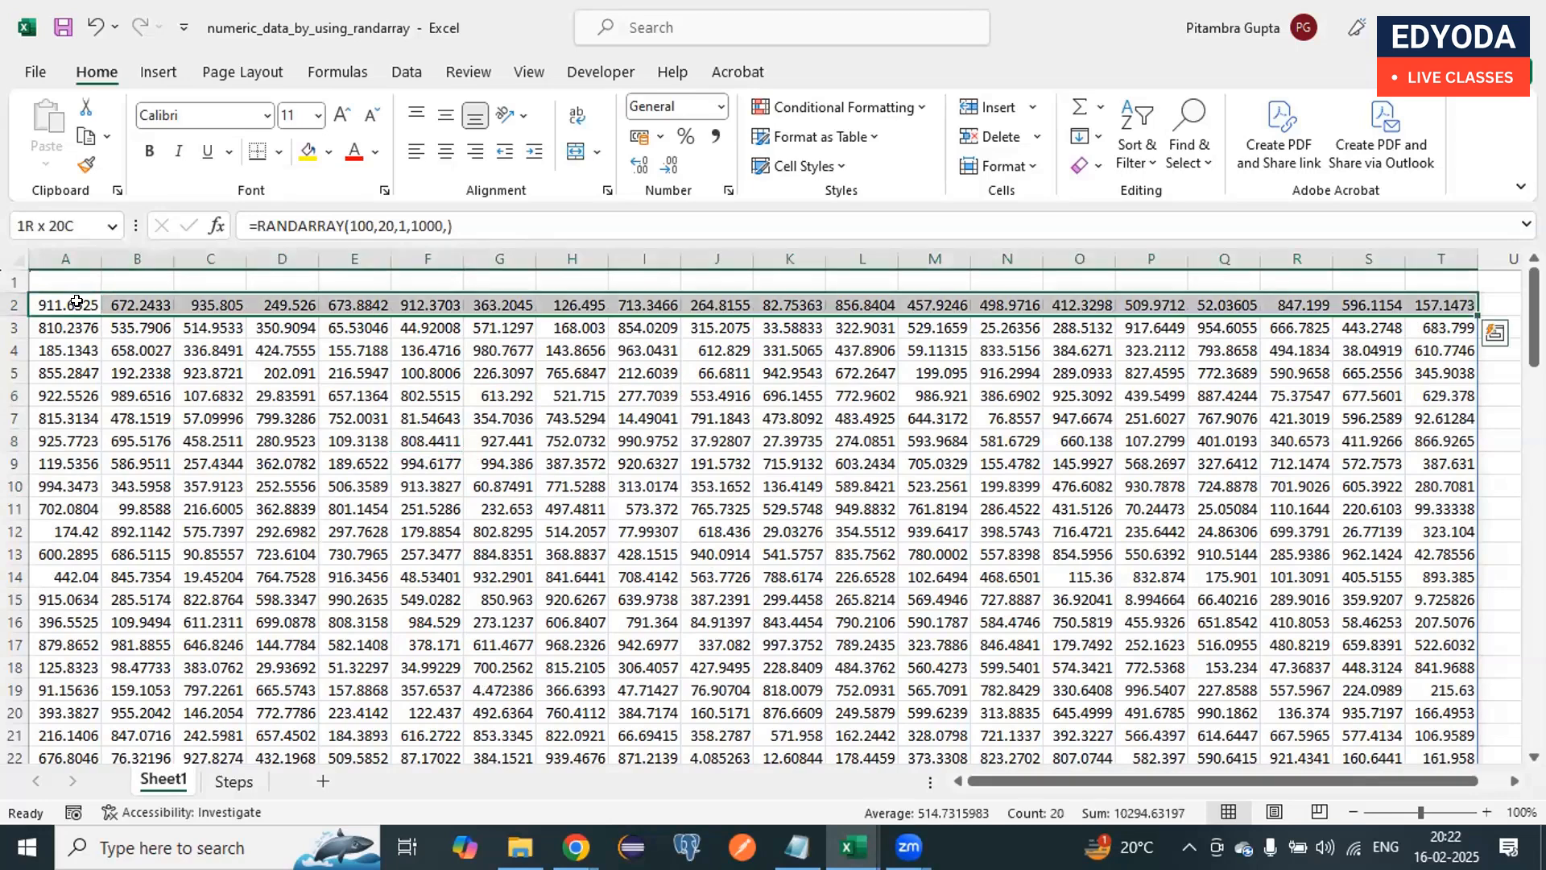
{"action": "key", "text": "ctrl+shift+Down"}
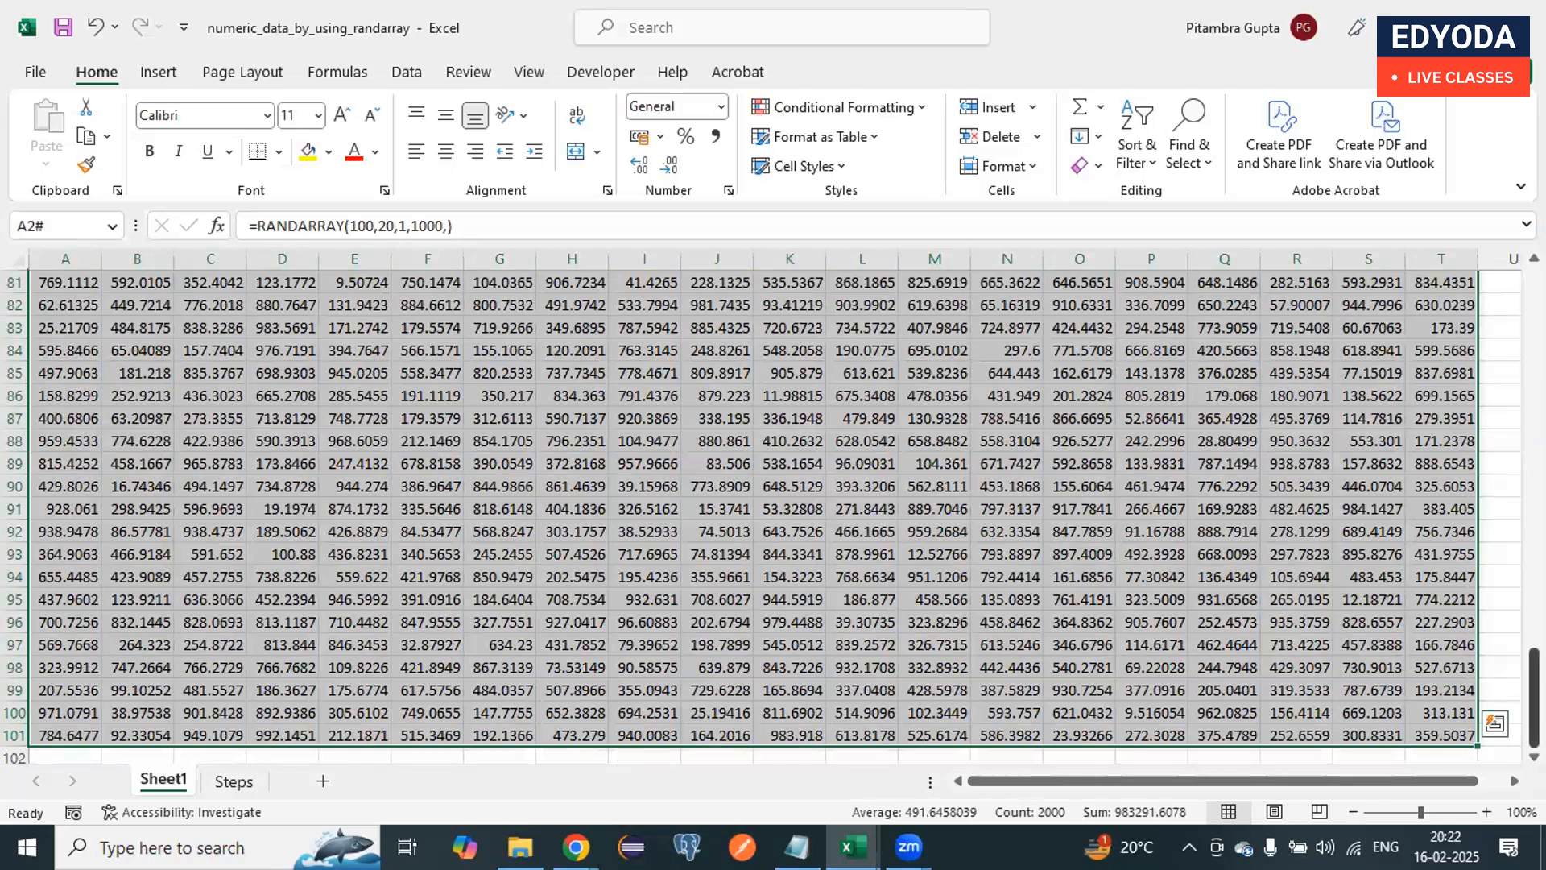
{"action": "scroll", "coordinate": [928, 427], "scroll_direction": "up", "scroll_amount": 20}
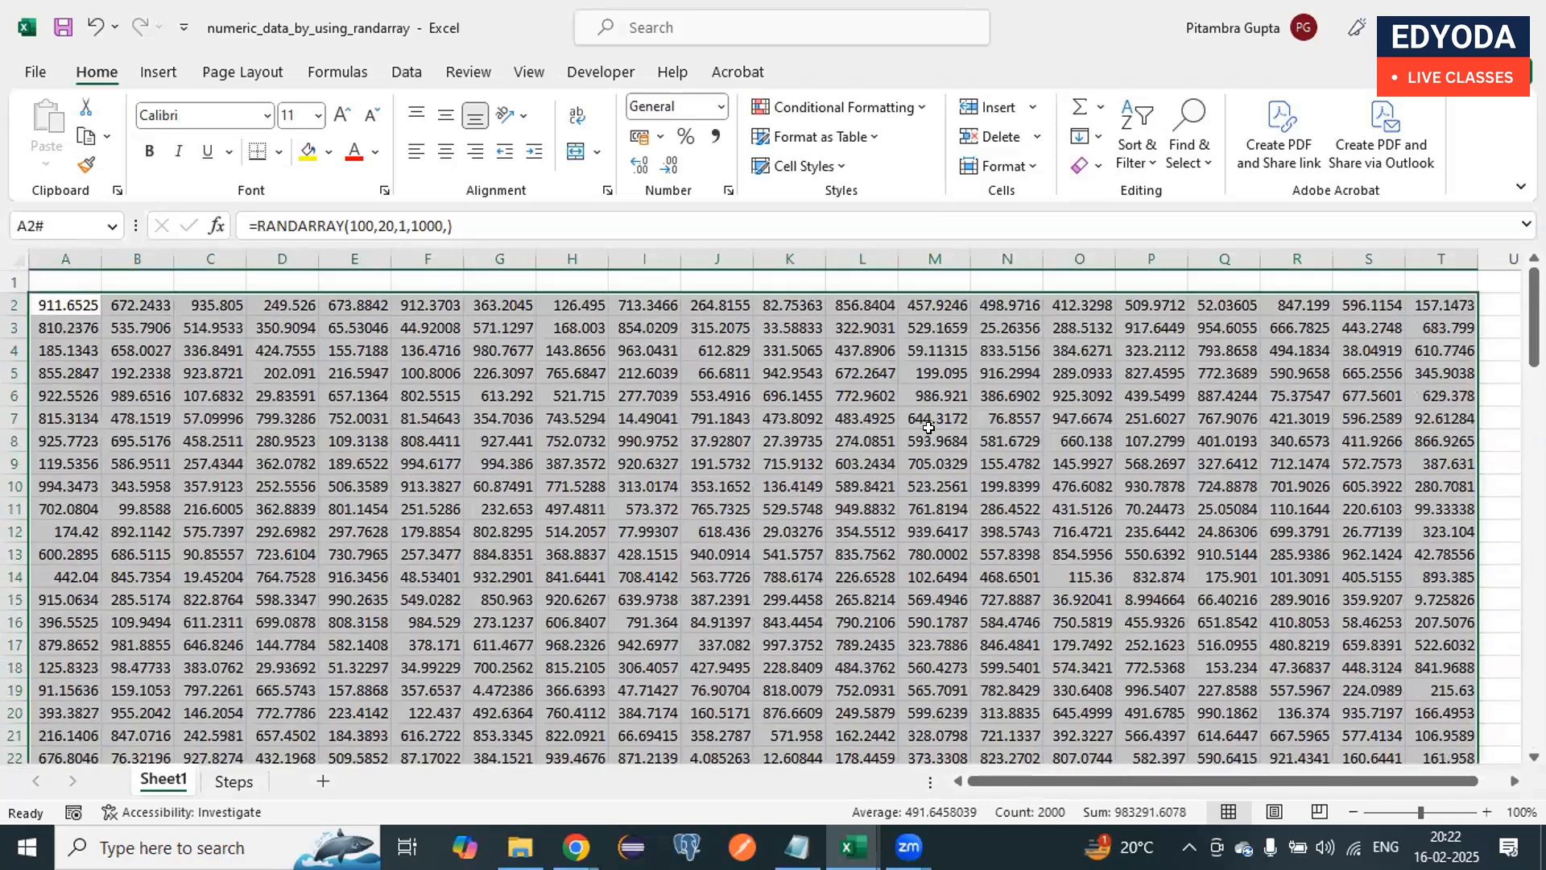
{"action": "key", "text": "ctrl+c"}
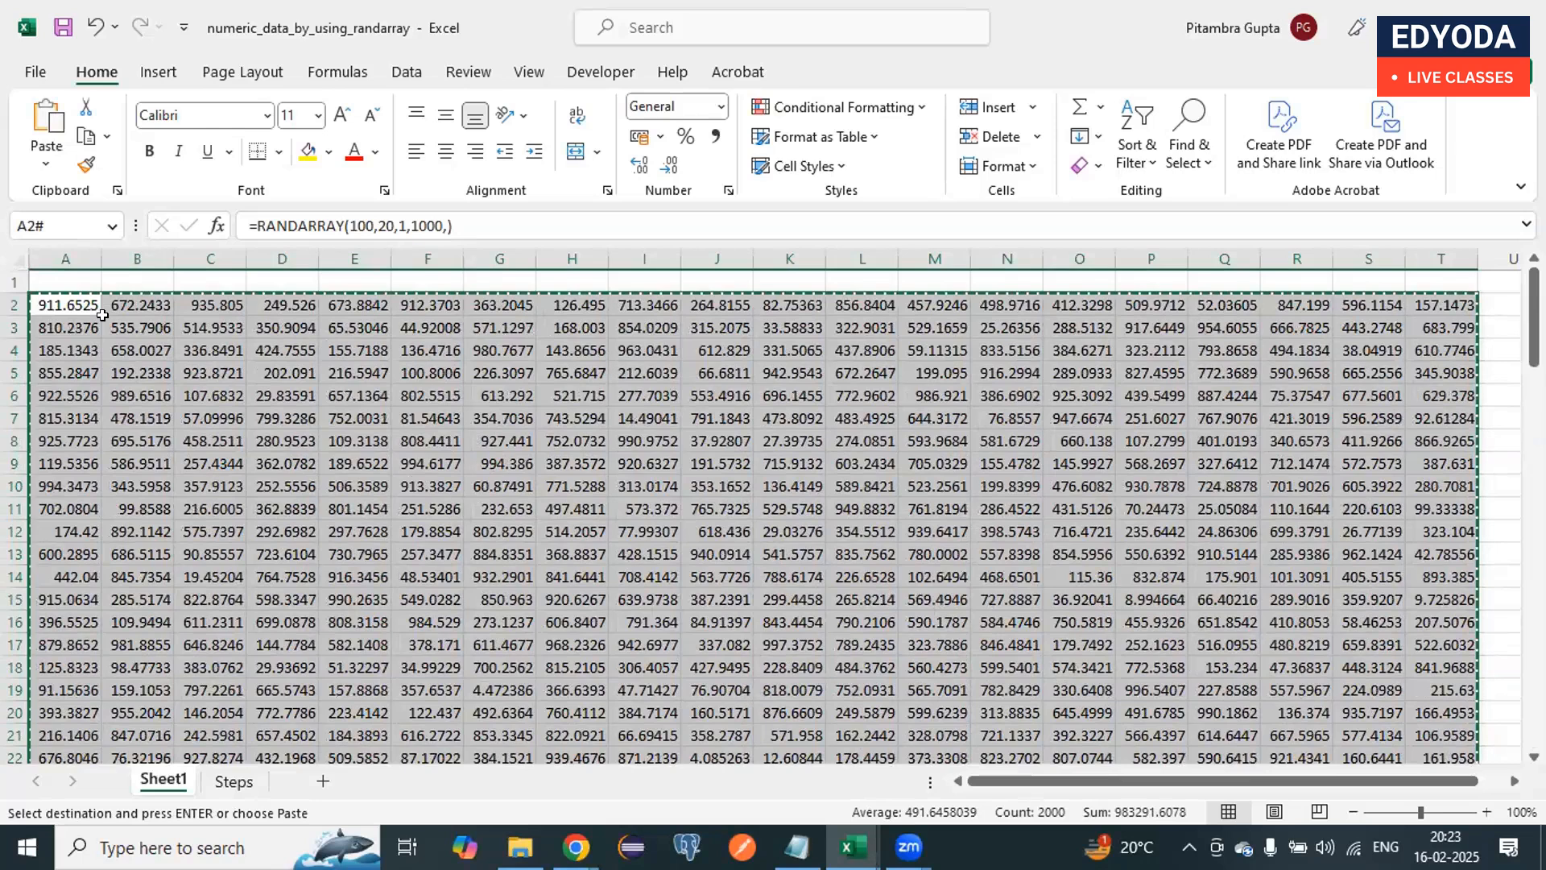
{"action": "left_click", "coordinate": [63, 278]}
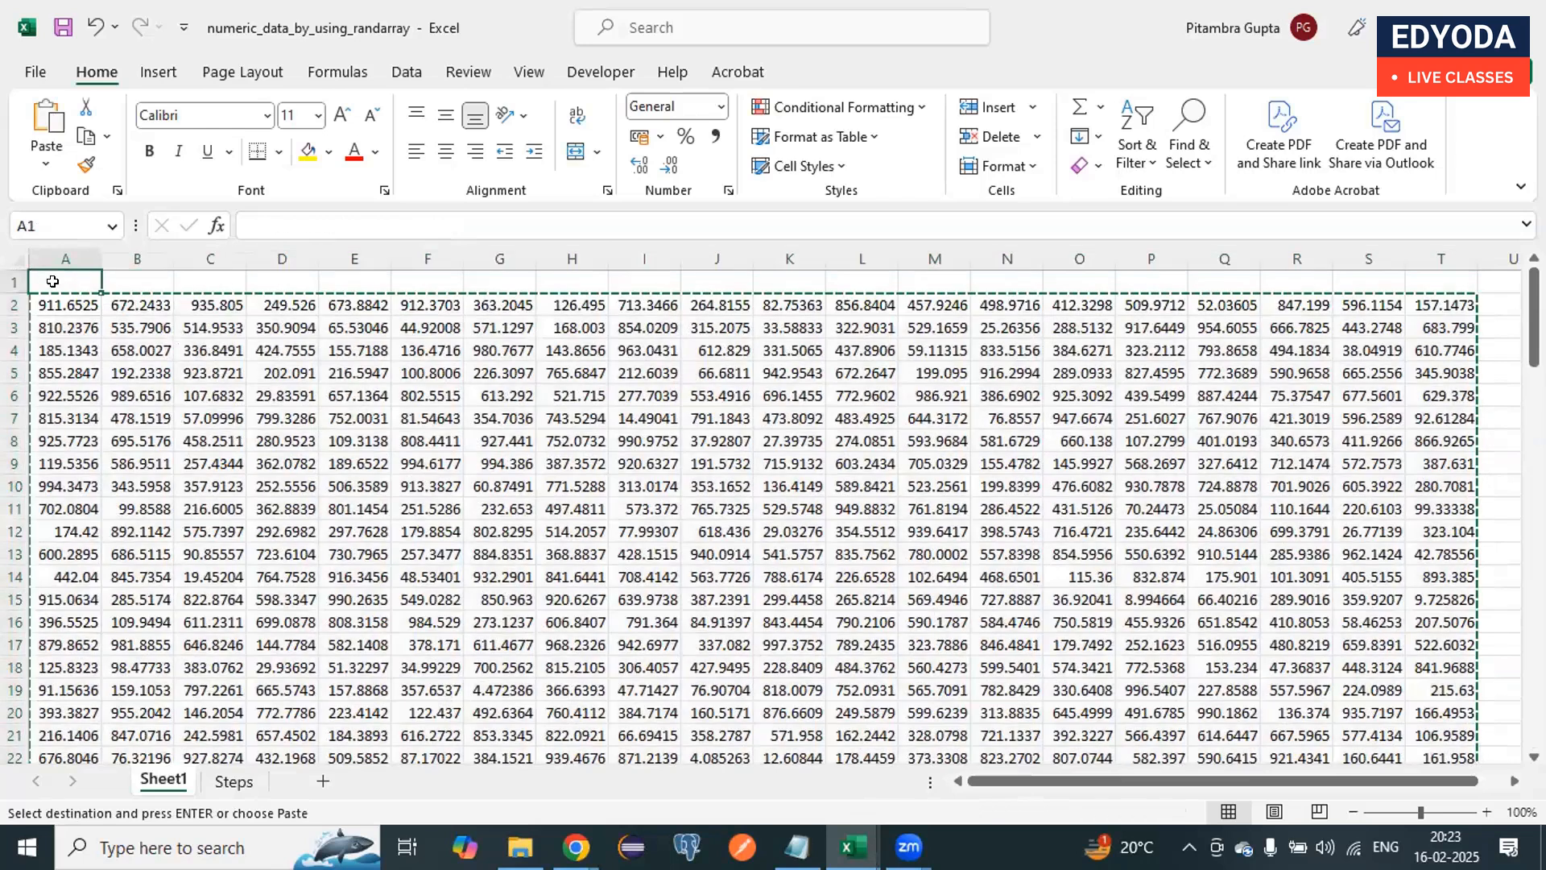
{"action": "left_click", "coordinate": [46, 164]}
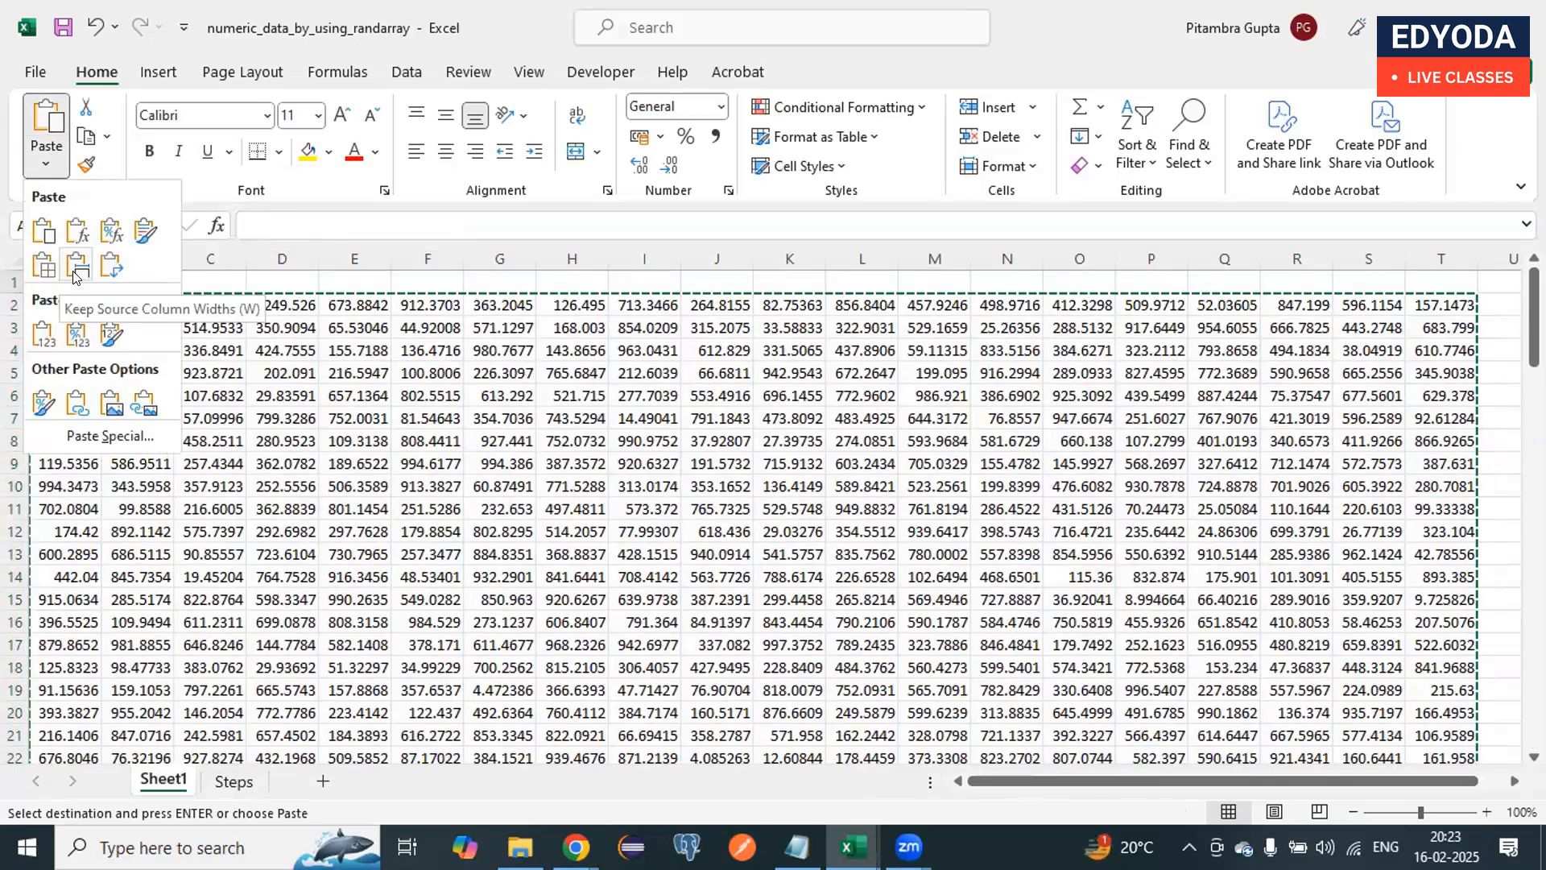
{"action": "left_click", "coordinate": [45, 335]}
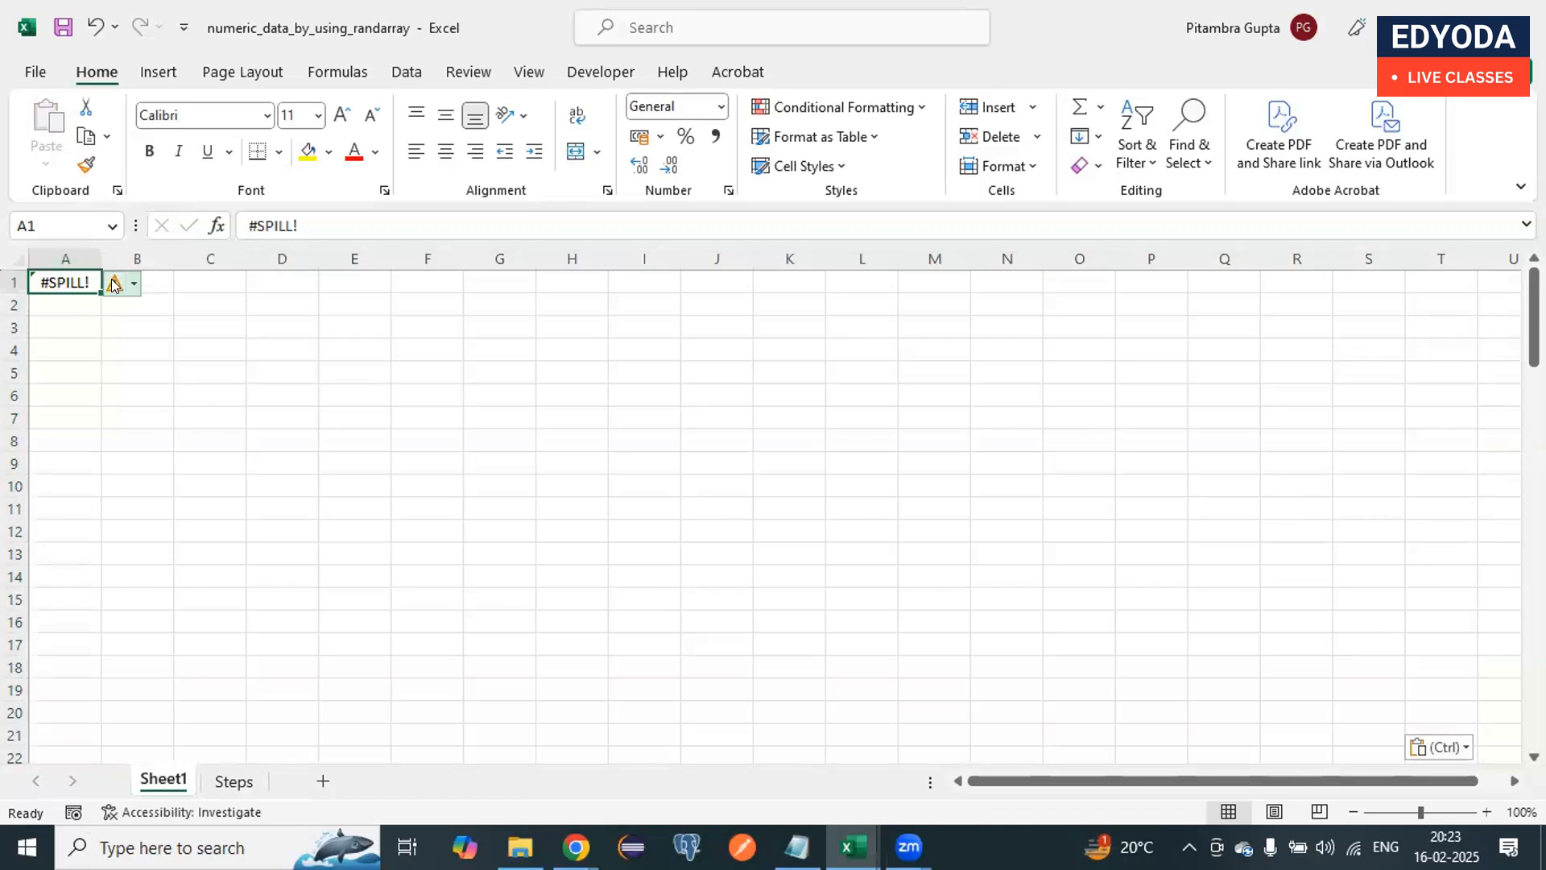
Step: Clear the pasted content from cell A1
{"action": "left_click", "coordinate": [67, 318]}
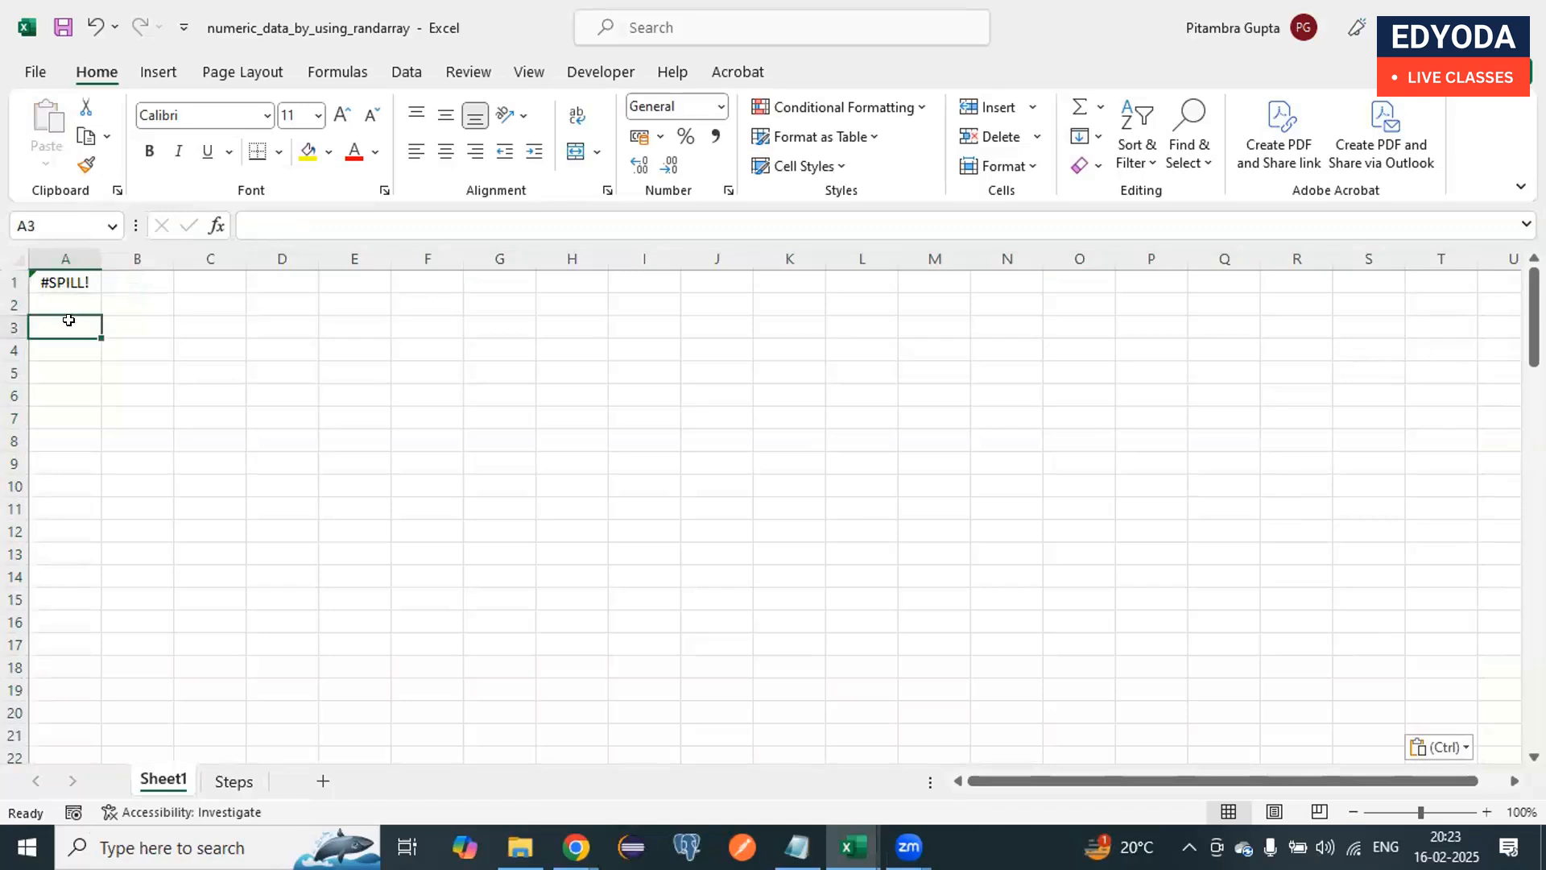
{"action": "left_click", "coordinate": [65, 274]}
{"action": "key", "text": "Delete"}
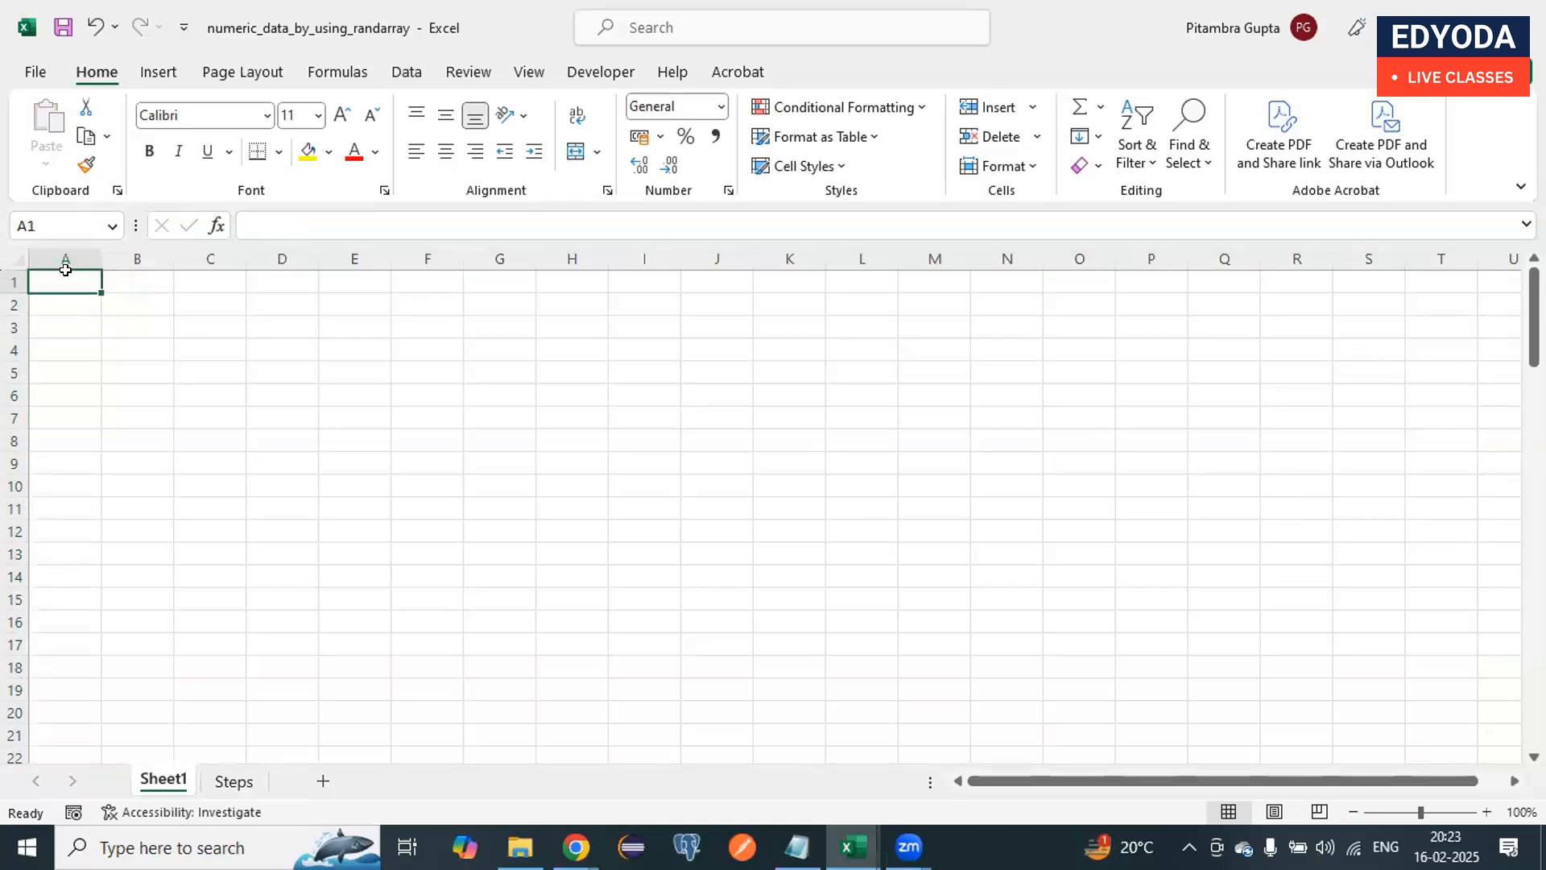
{"action": "key", "text": "Return"}
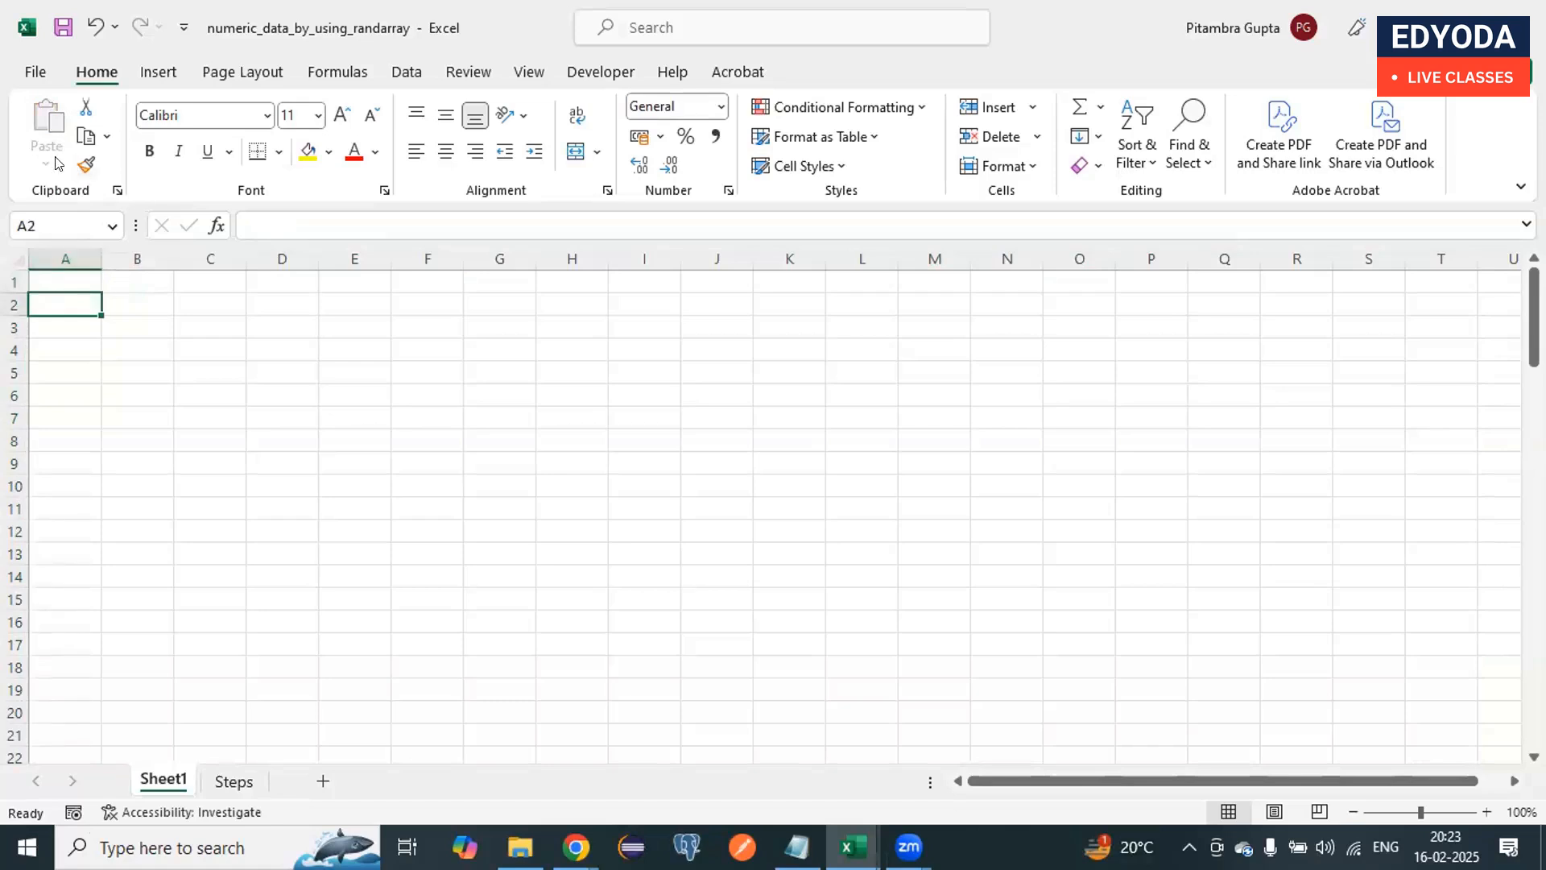
{"action": "left_click", "coordinate": [78, 276]}
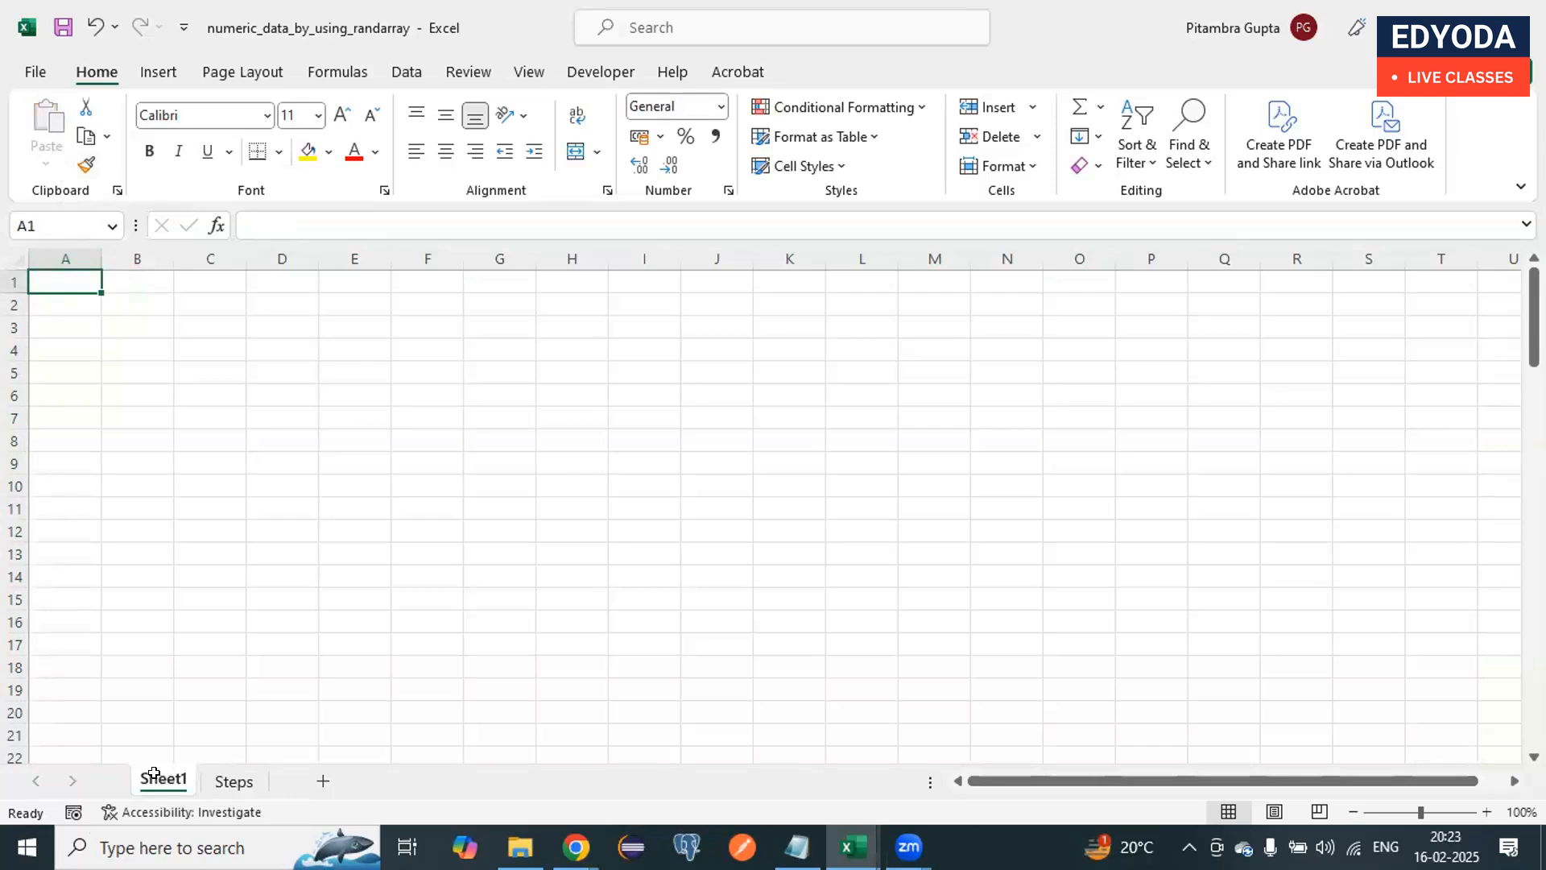
Step: Begin a RANDARRAY formula in cell A1
{"action": "double_click", "coordinate": [61, 279]}
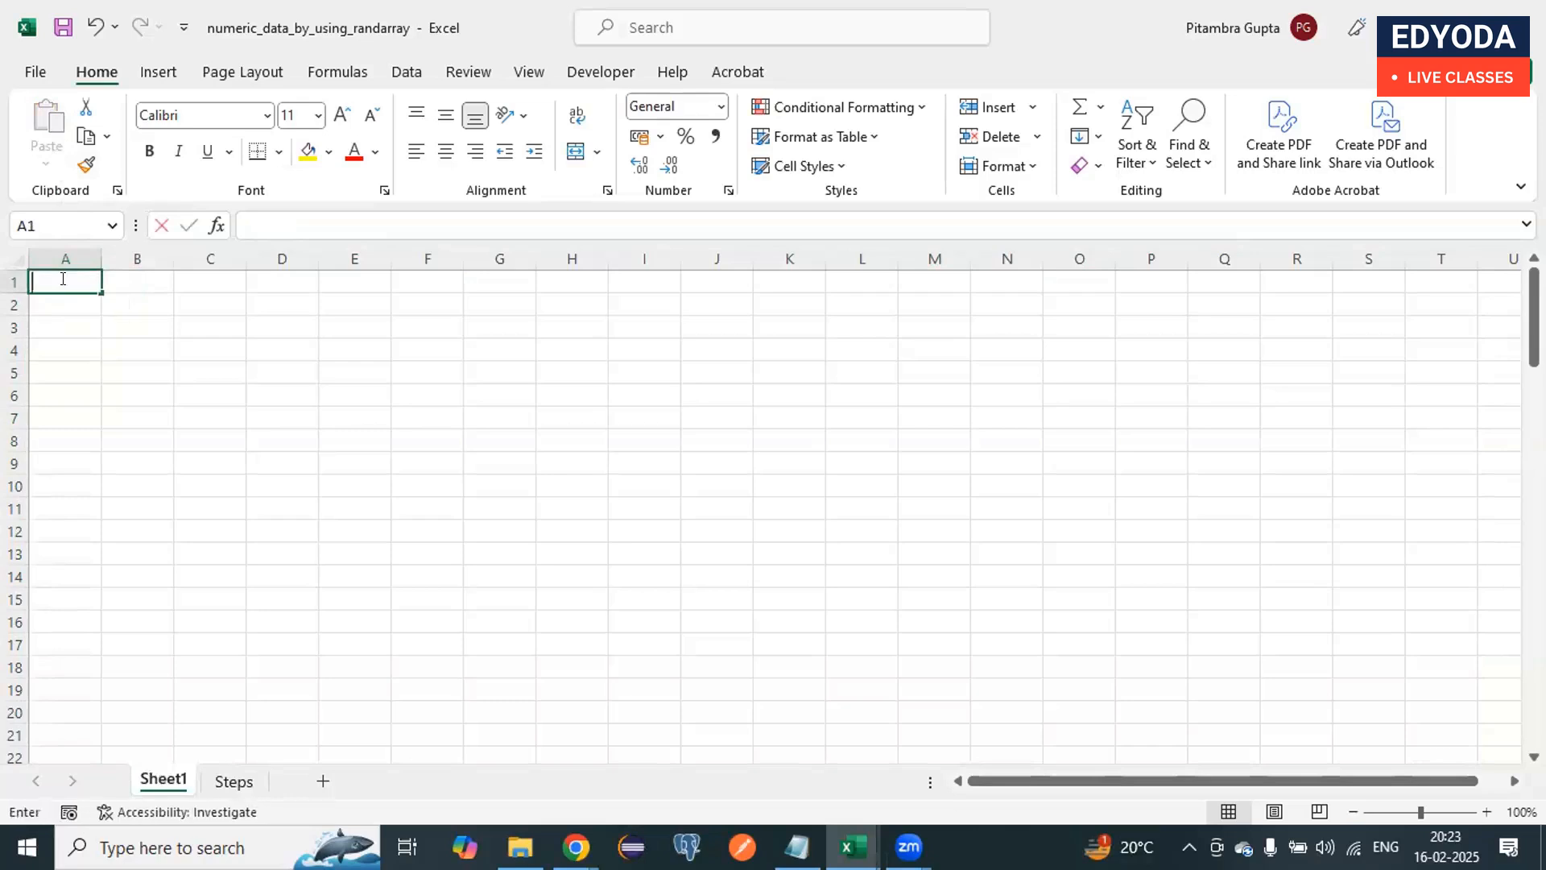
{"action": "type", "text": "=rdn"}
{"action": "key", "text": "BackSpace"}
{"action": "key", "text": "BackSpace"}
{"action": "type", "text": "a"}
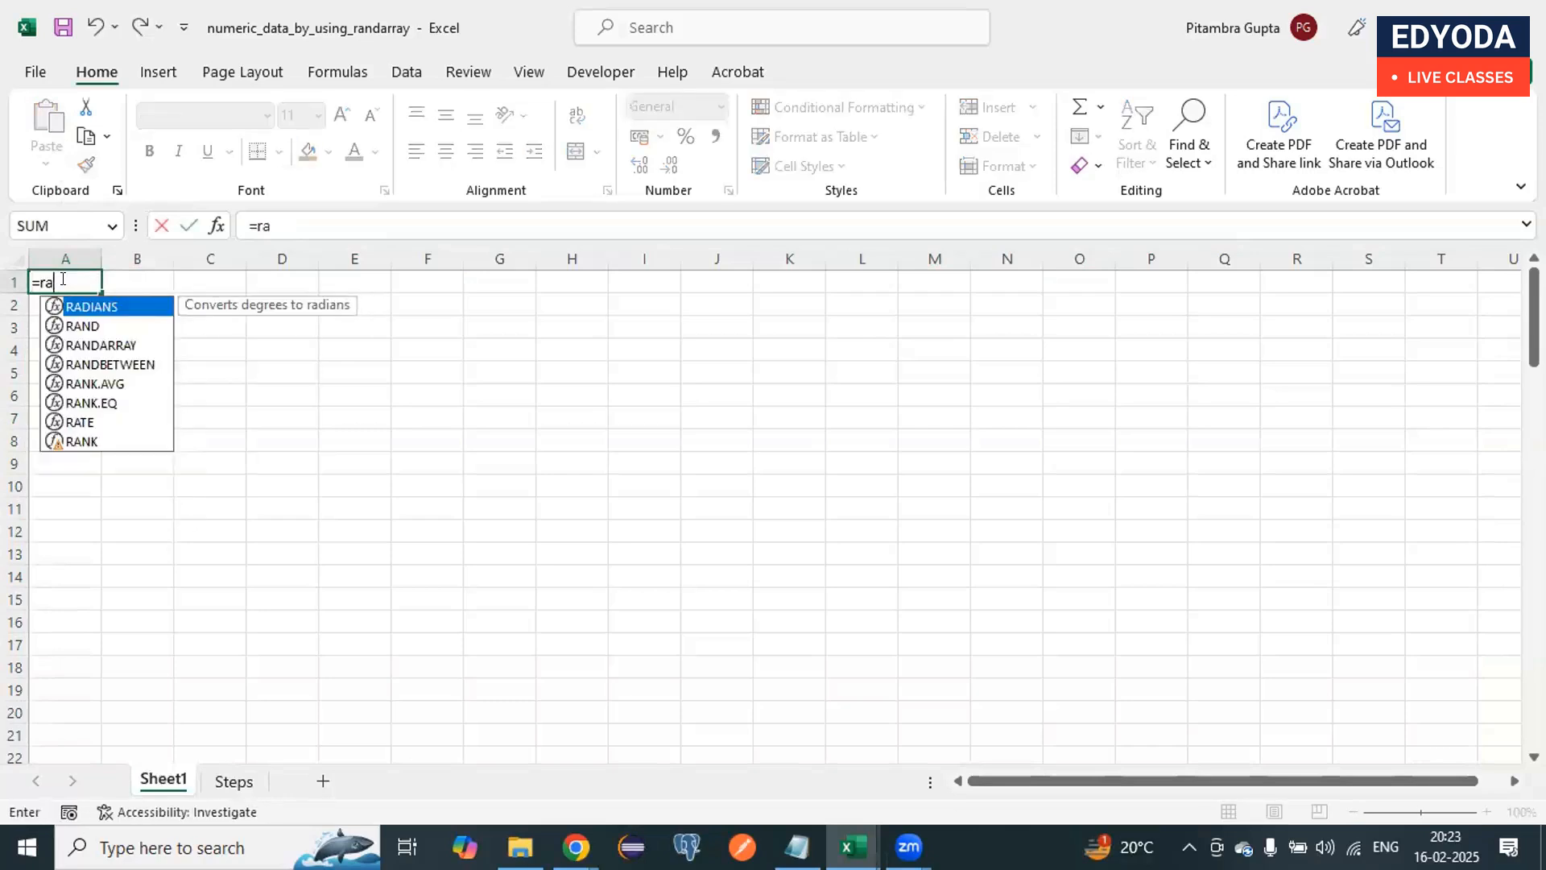
{"action": "type", "text": "dnarr"}
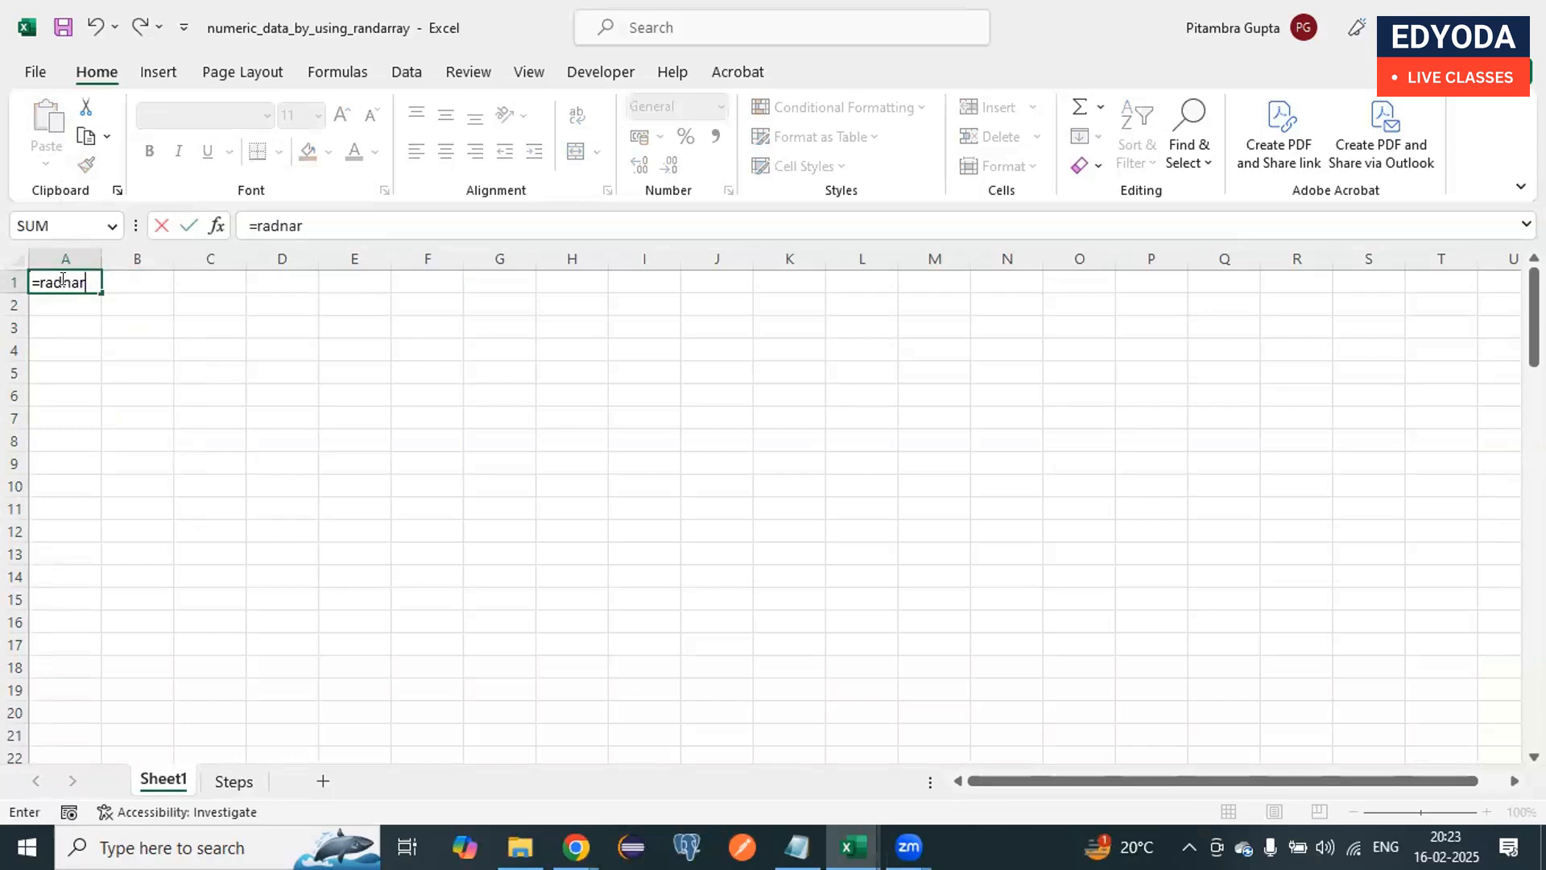
{"action": "key", "text": "BackSpace"}
{"action": "key", "text": "BackSpace"}
{"action": "key", "text": "BackSpace"}
{"action": "key", "text": "BackSpace"}
{"action": "type", "text": "ndarray("}
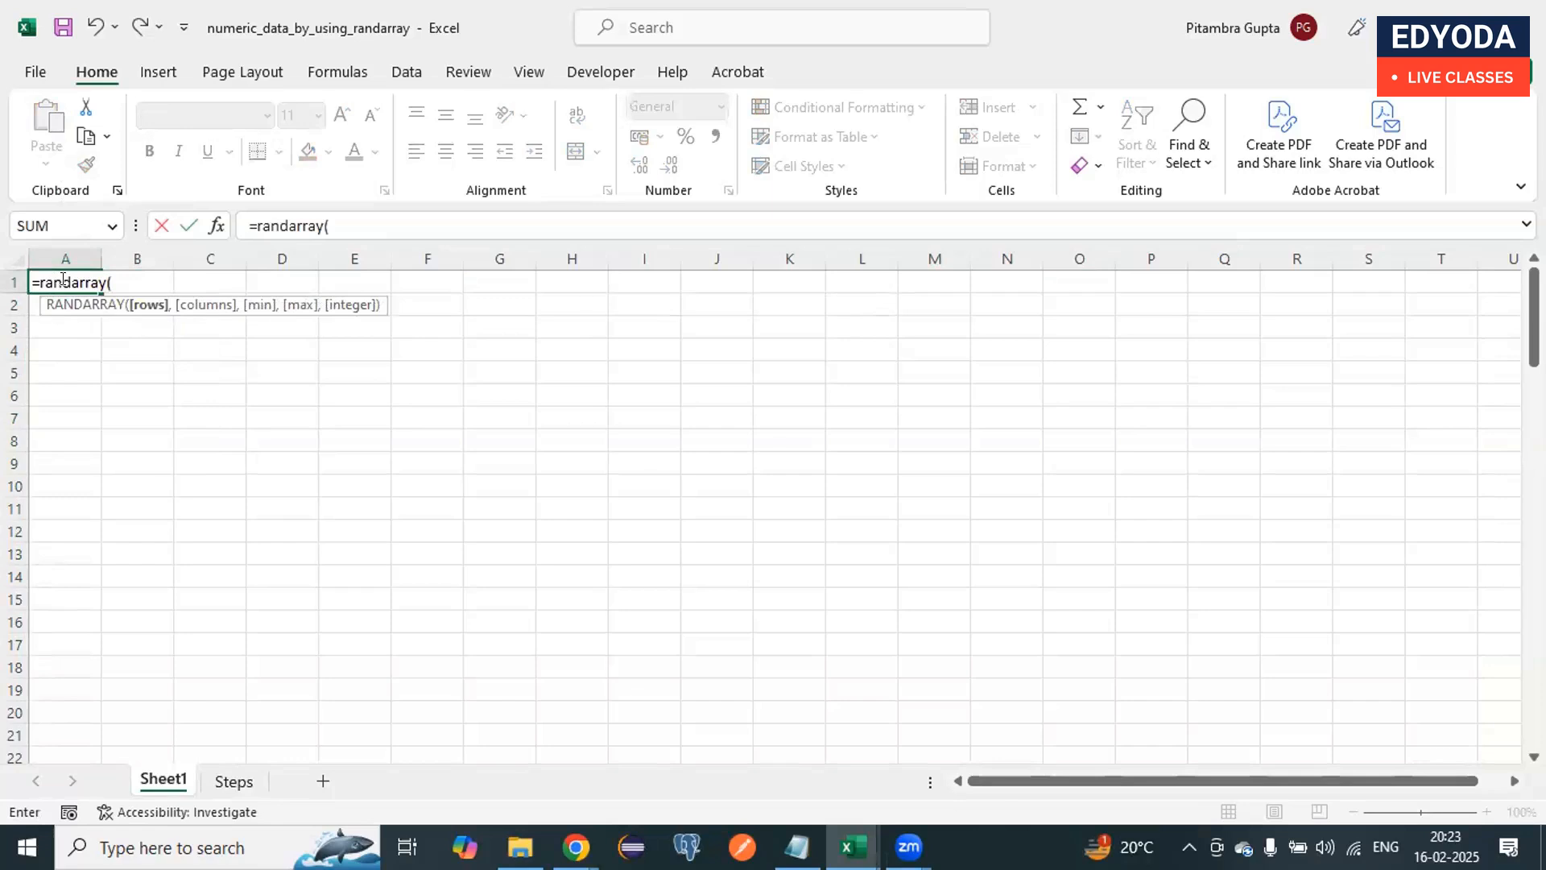
Step: Complete the RANDARRAY formula with 100 rows, 20 columns, minimum 1, maximum 1000 and the TRUE integer option
{"action": "left_click", "coordinate": [334, 225]}
{"action": "type", "text": "100,20,"}
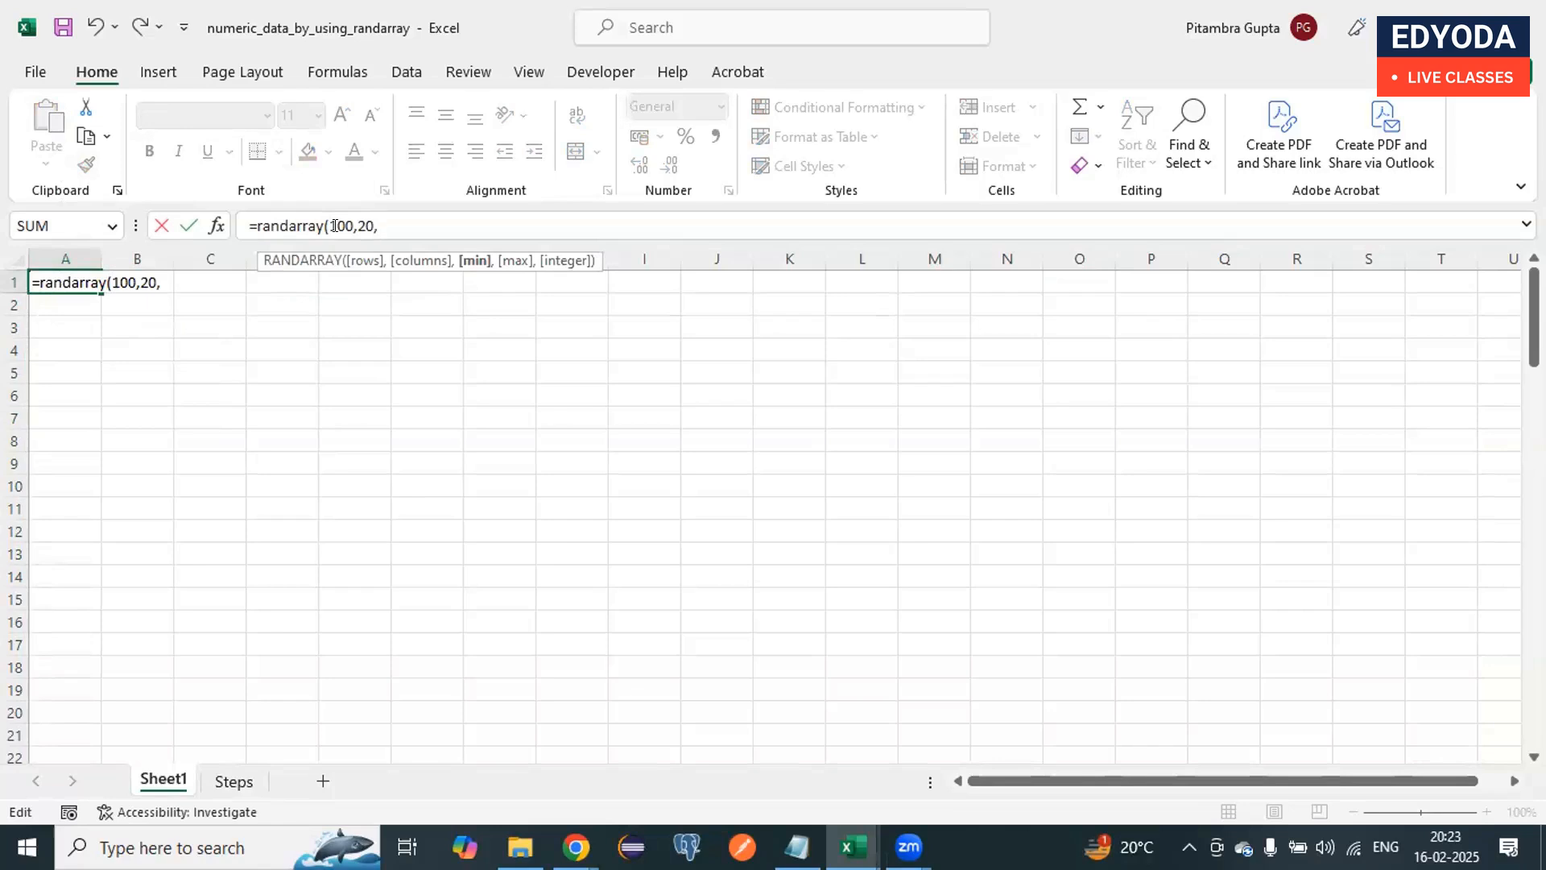
{"action": "type", "text": "1,100"}
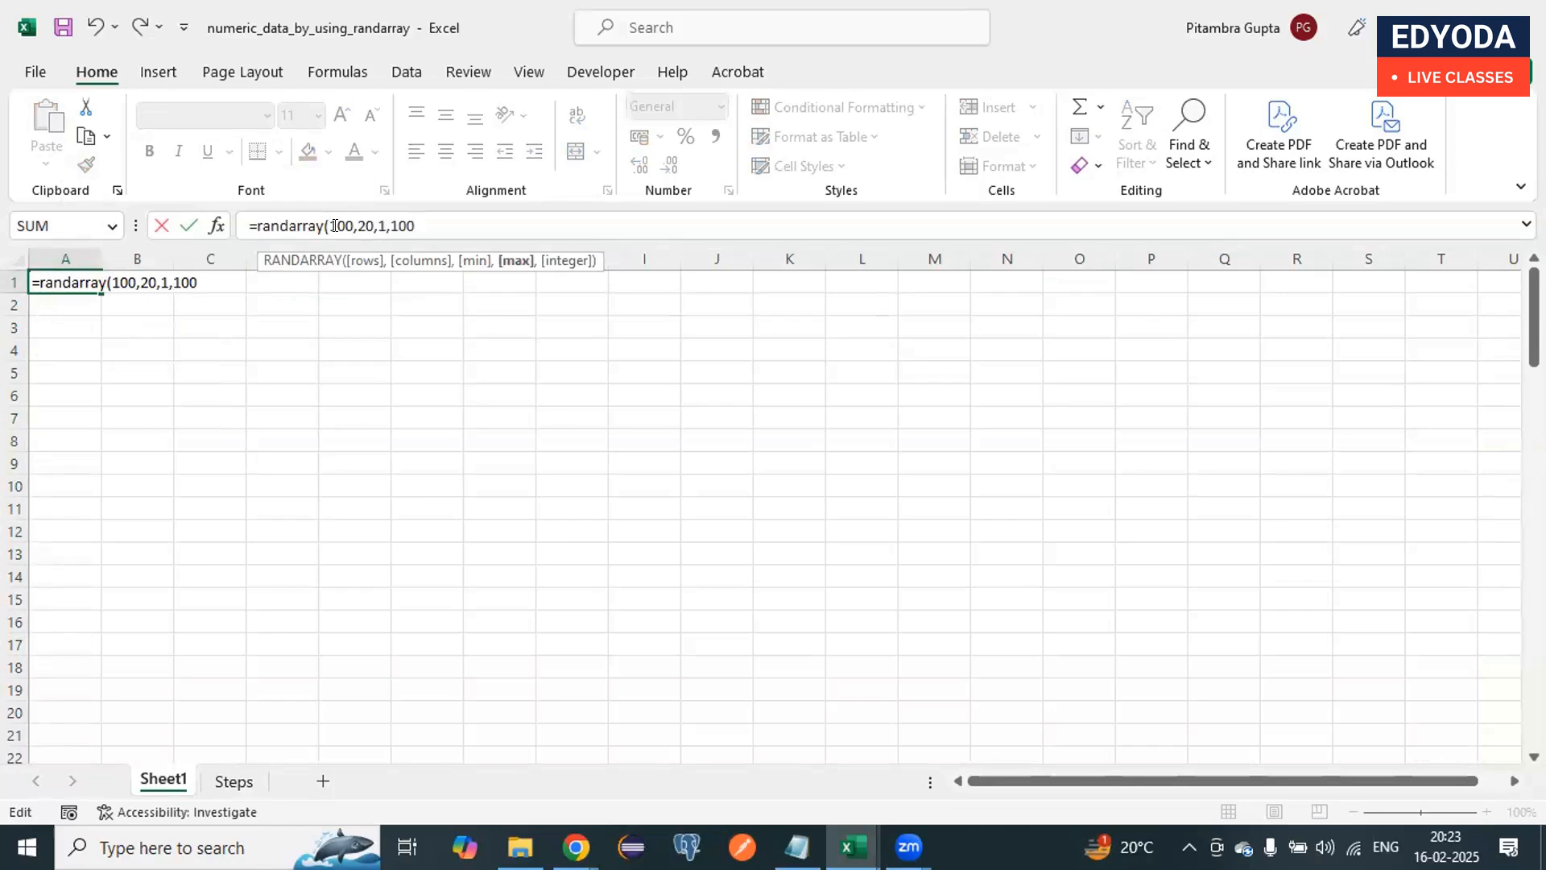
{"action": "type", "text": "0,"}
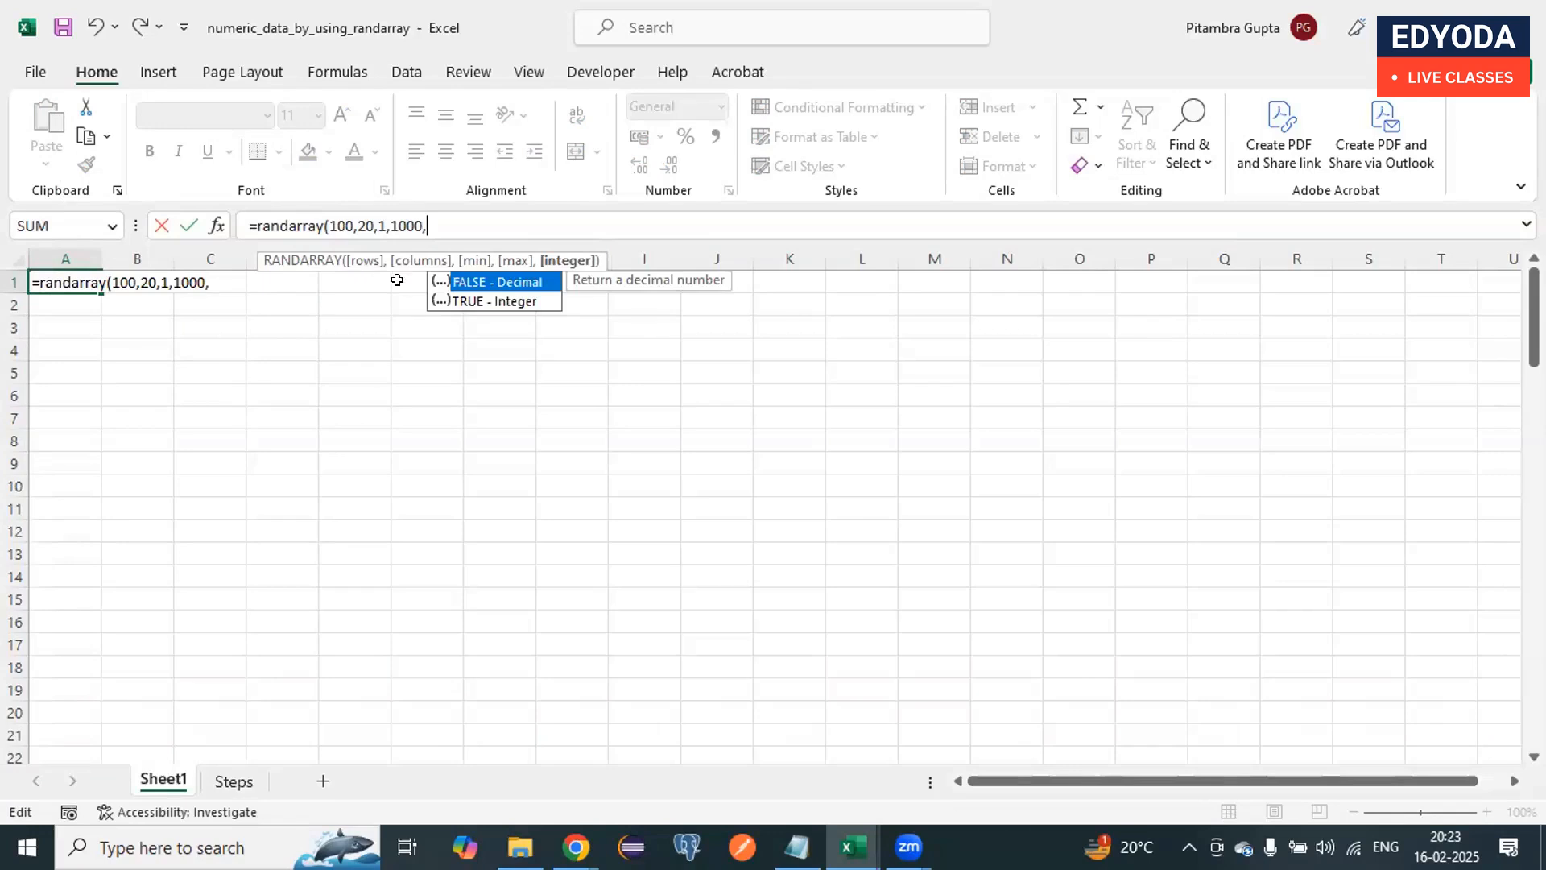
{"action": "left_click", "coordinate": [466, 303]}
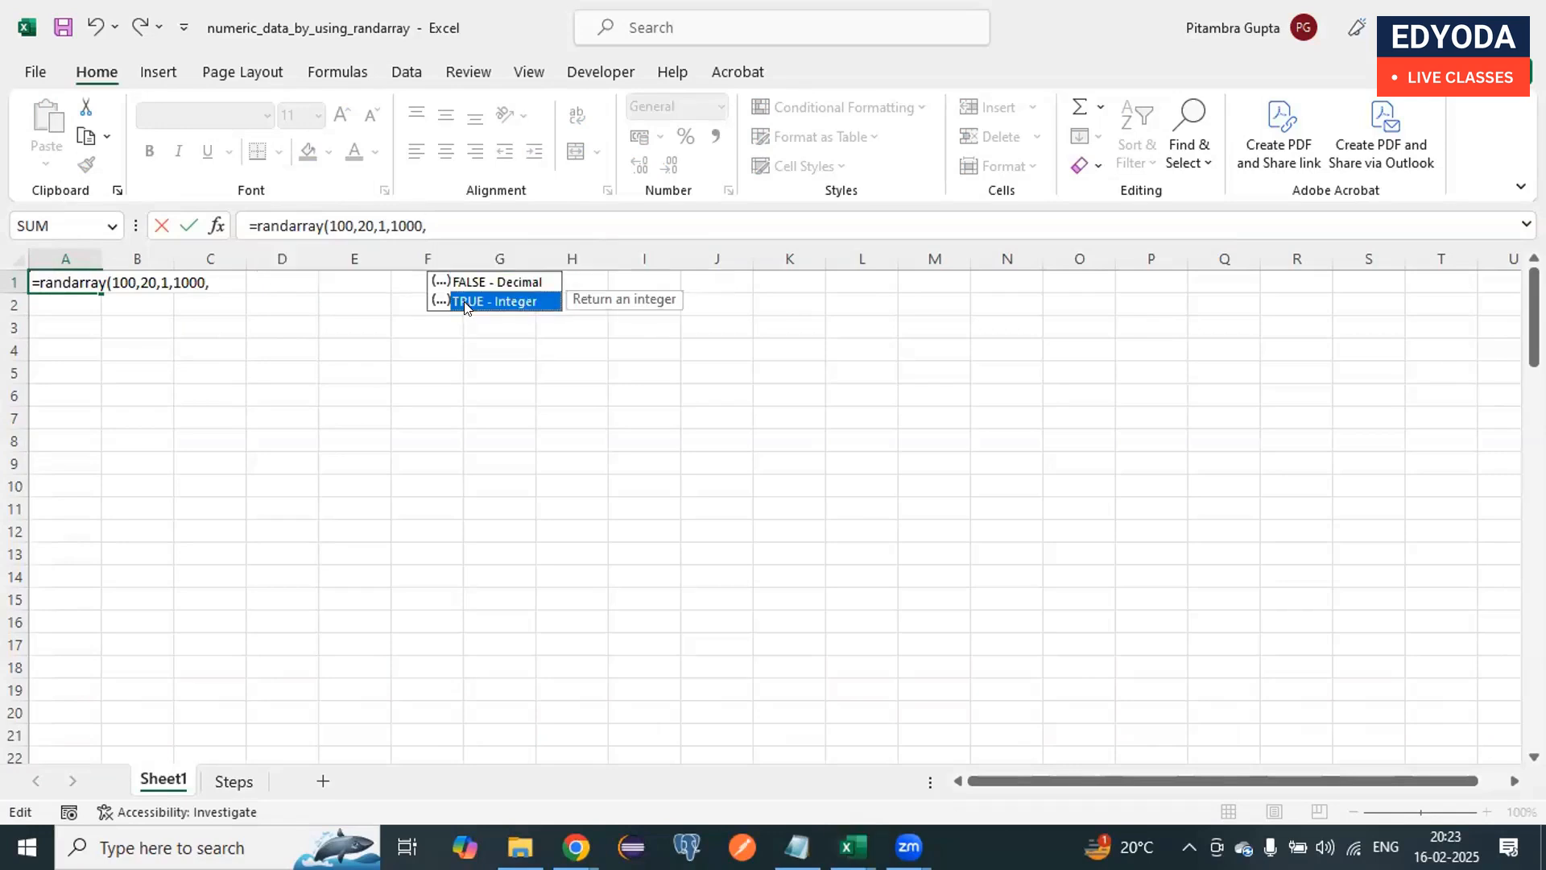
{"action": "double_click", "coordinate": [476, 301]}
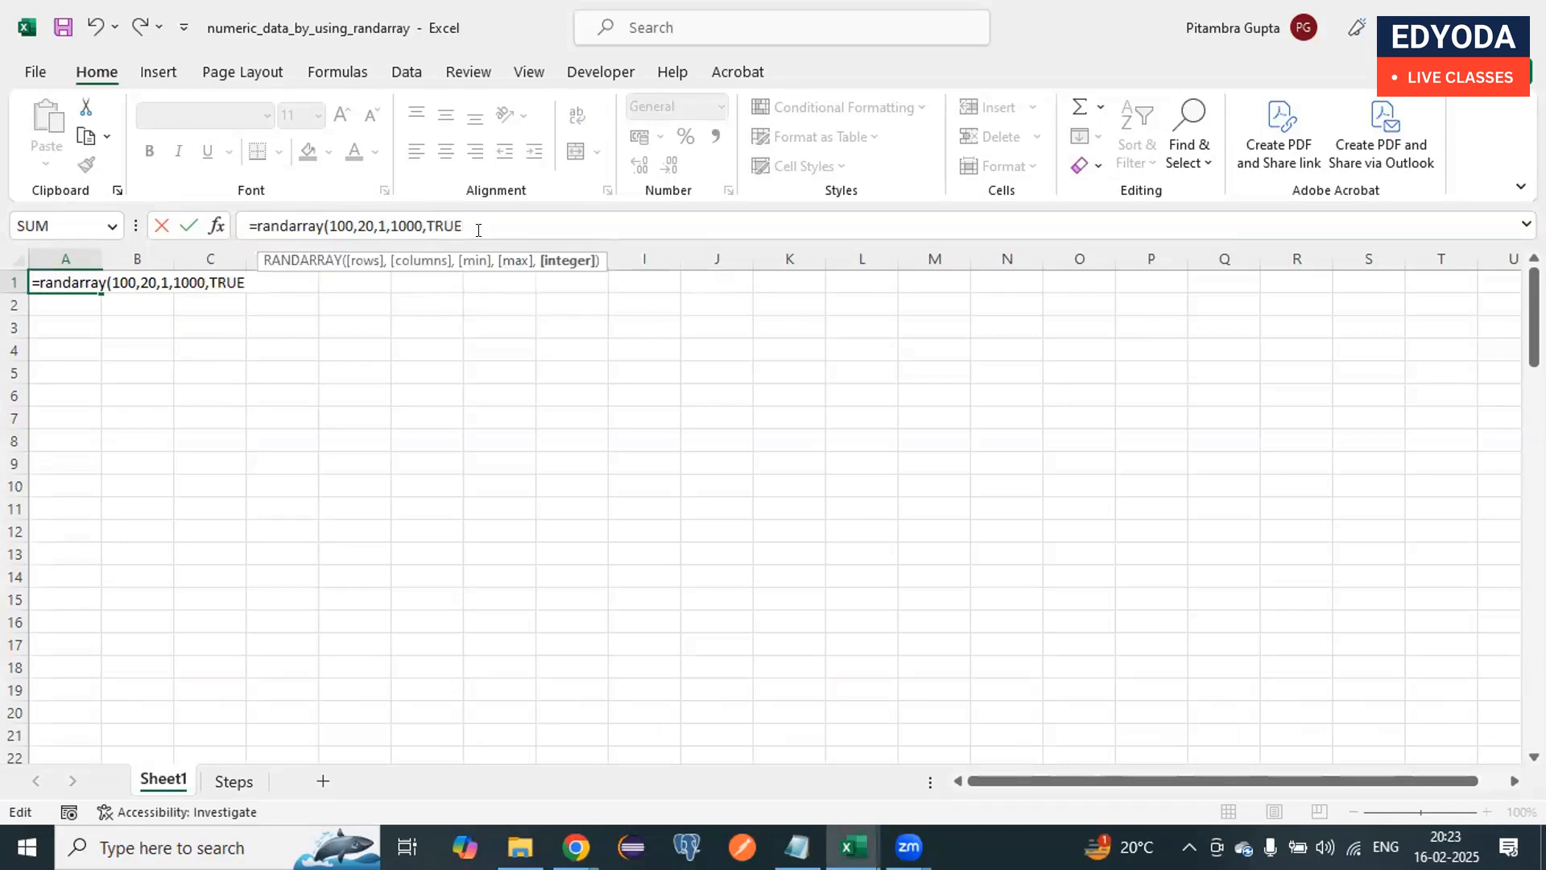
{"action": "type", "text": ")"}
{"action": "key", "text": "Return"}
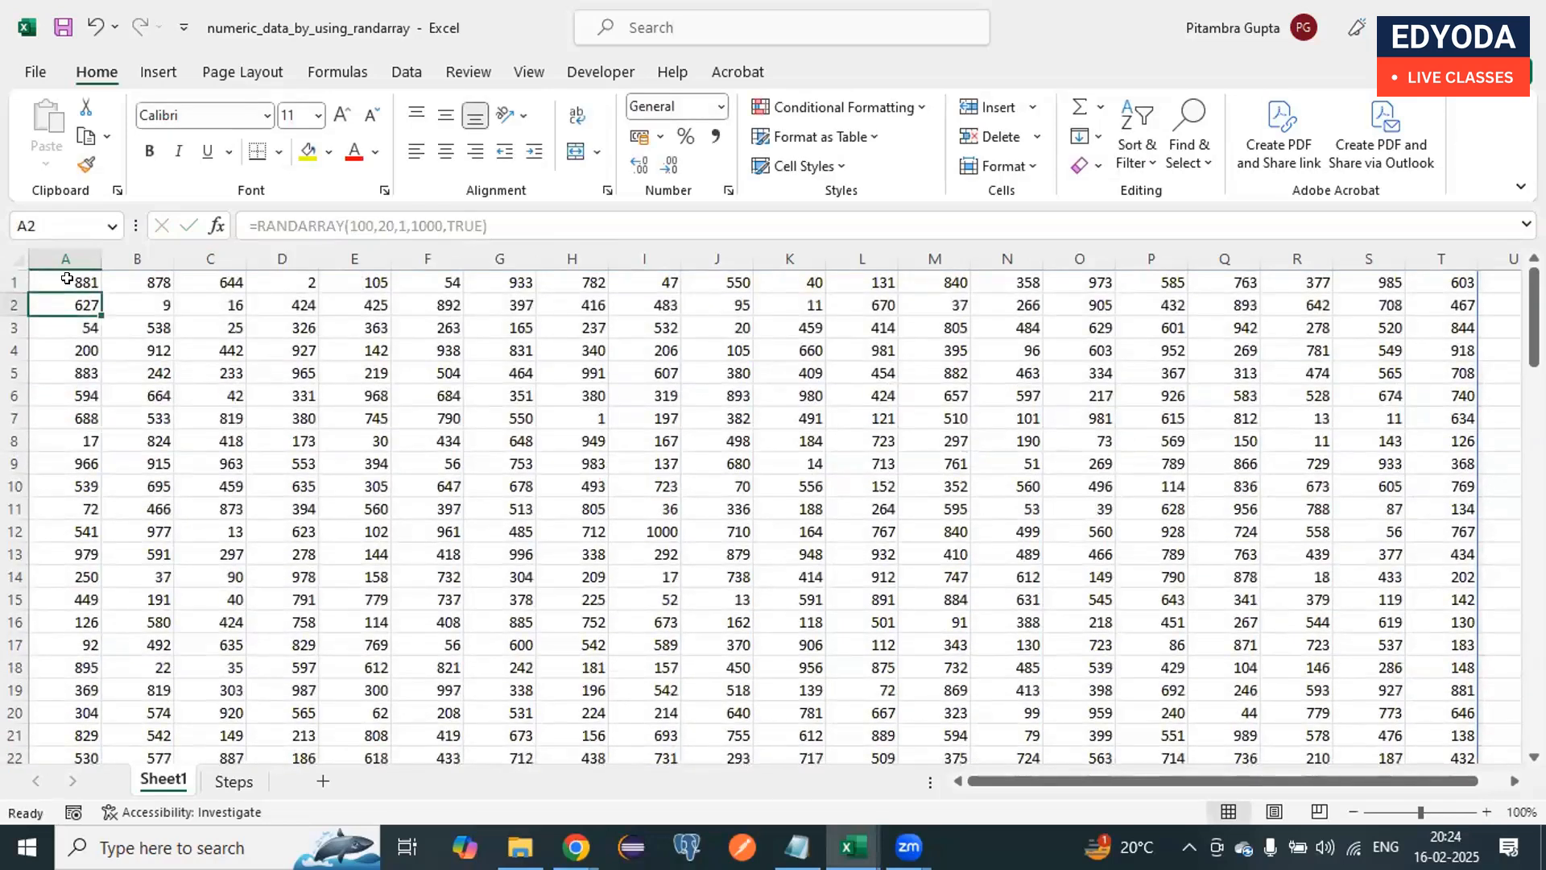
Step: Copy the whole spilled range starting at A1 and paste it over itself as values only
{"action": "left_click", "coordinate": [67, 279]}
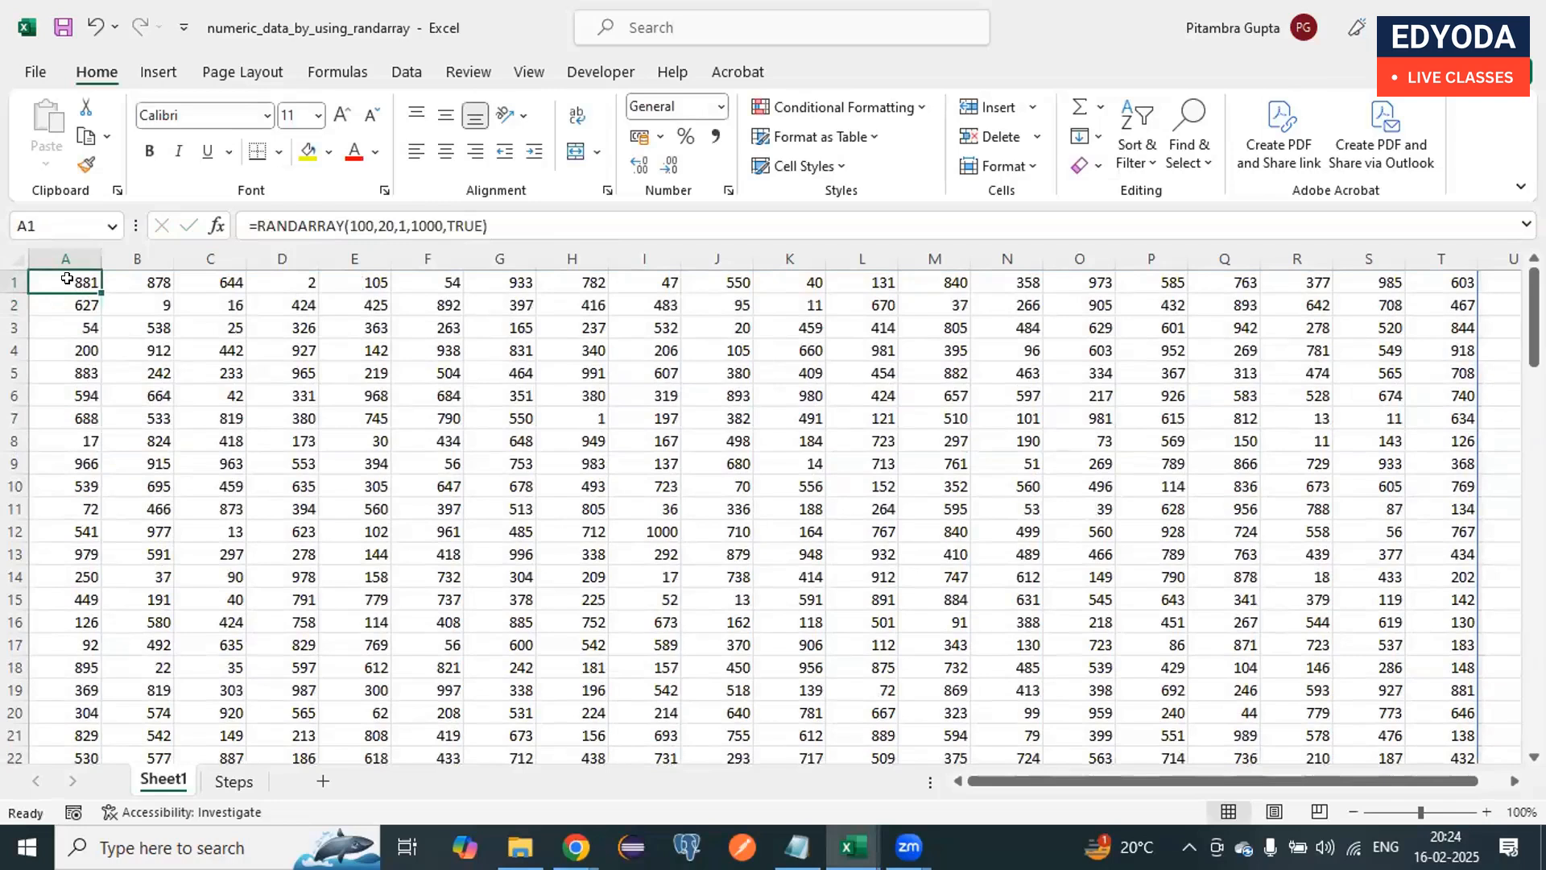
{"action": "key", "text": "ctrl+shift+End"}
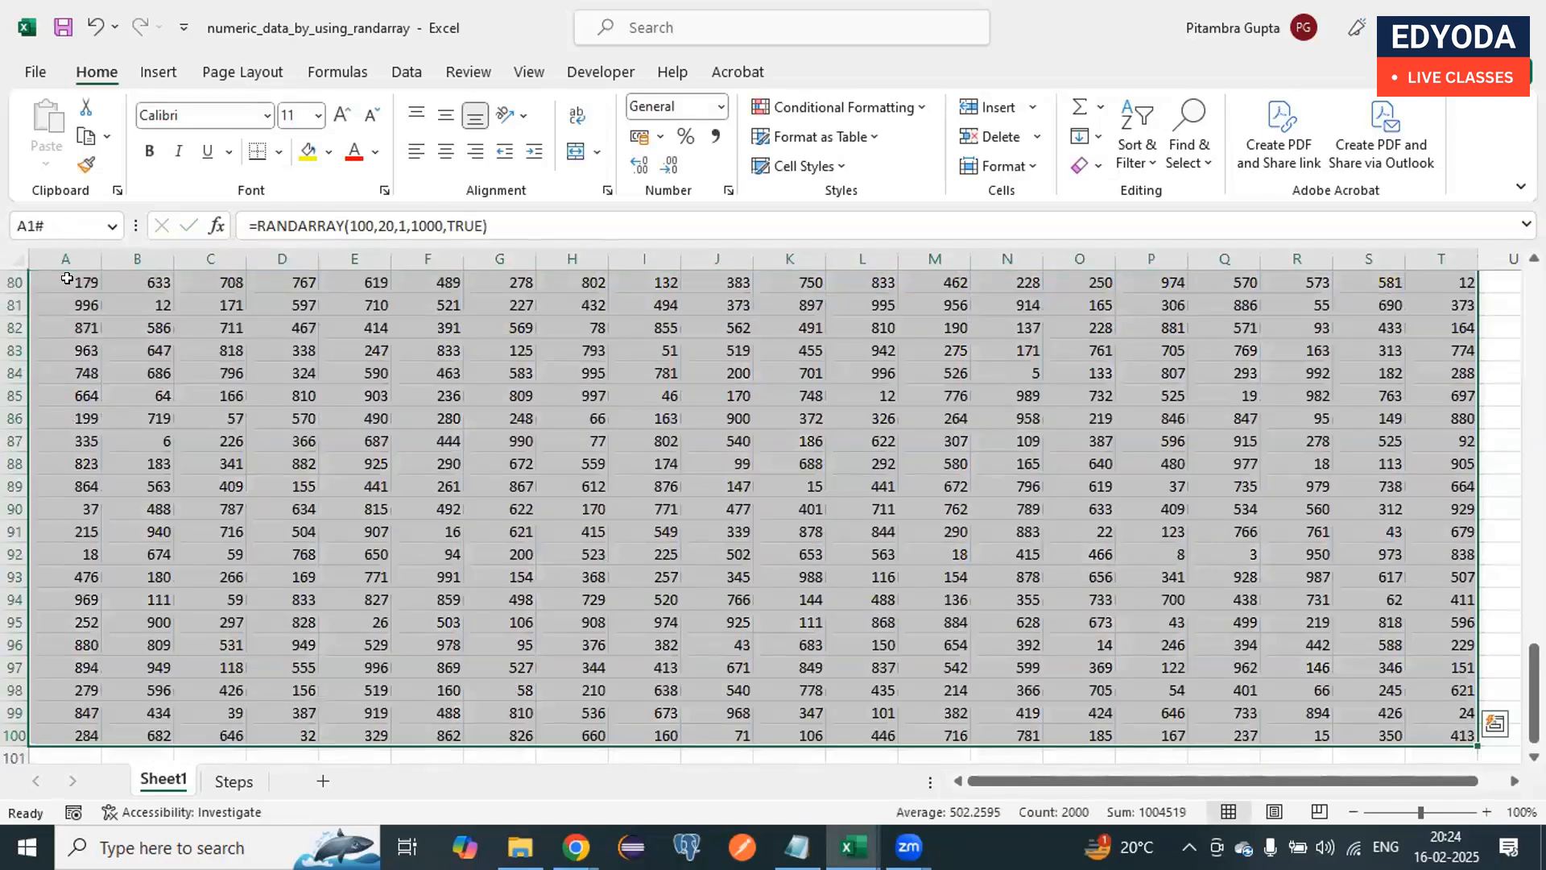
{"action": "key", "text": "ctrl+c"}
{"action": "scroll", "coordinate": [192, 357], "scroll_direction": "up", "scroll_amount": 20}
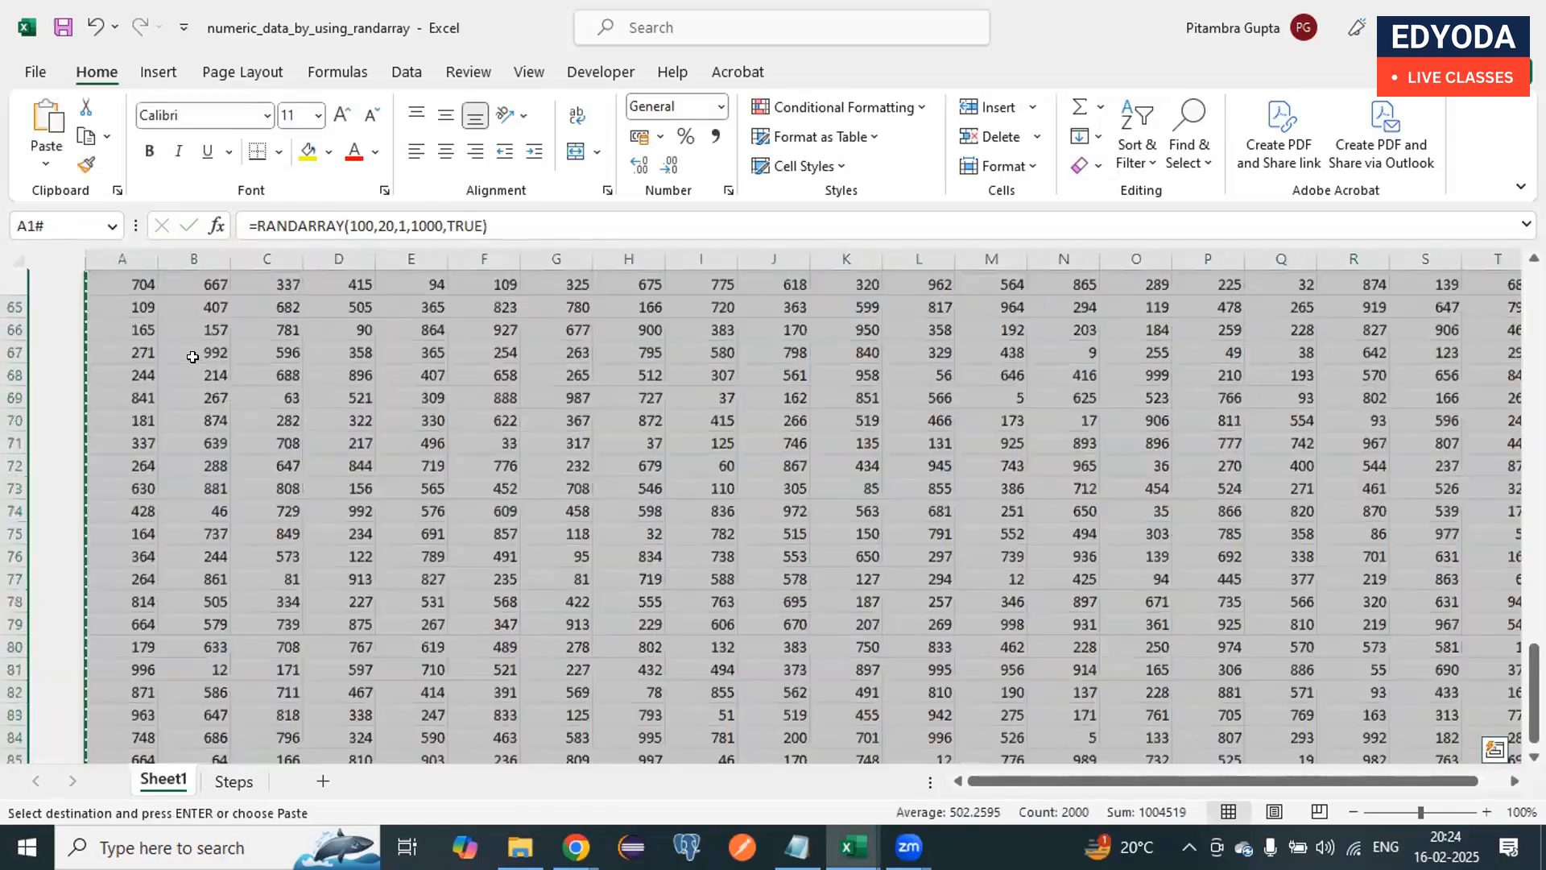
{"action": "left_click", "coordinate": [62, 270]}
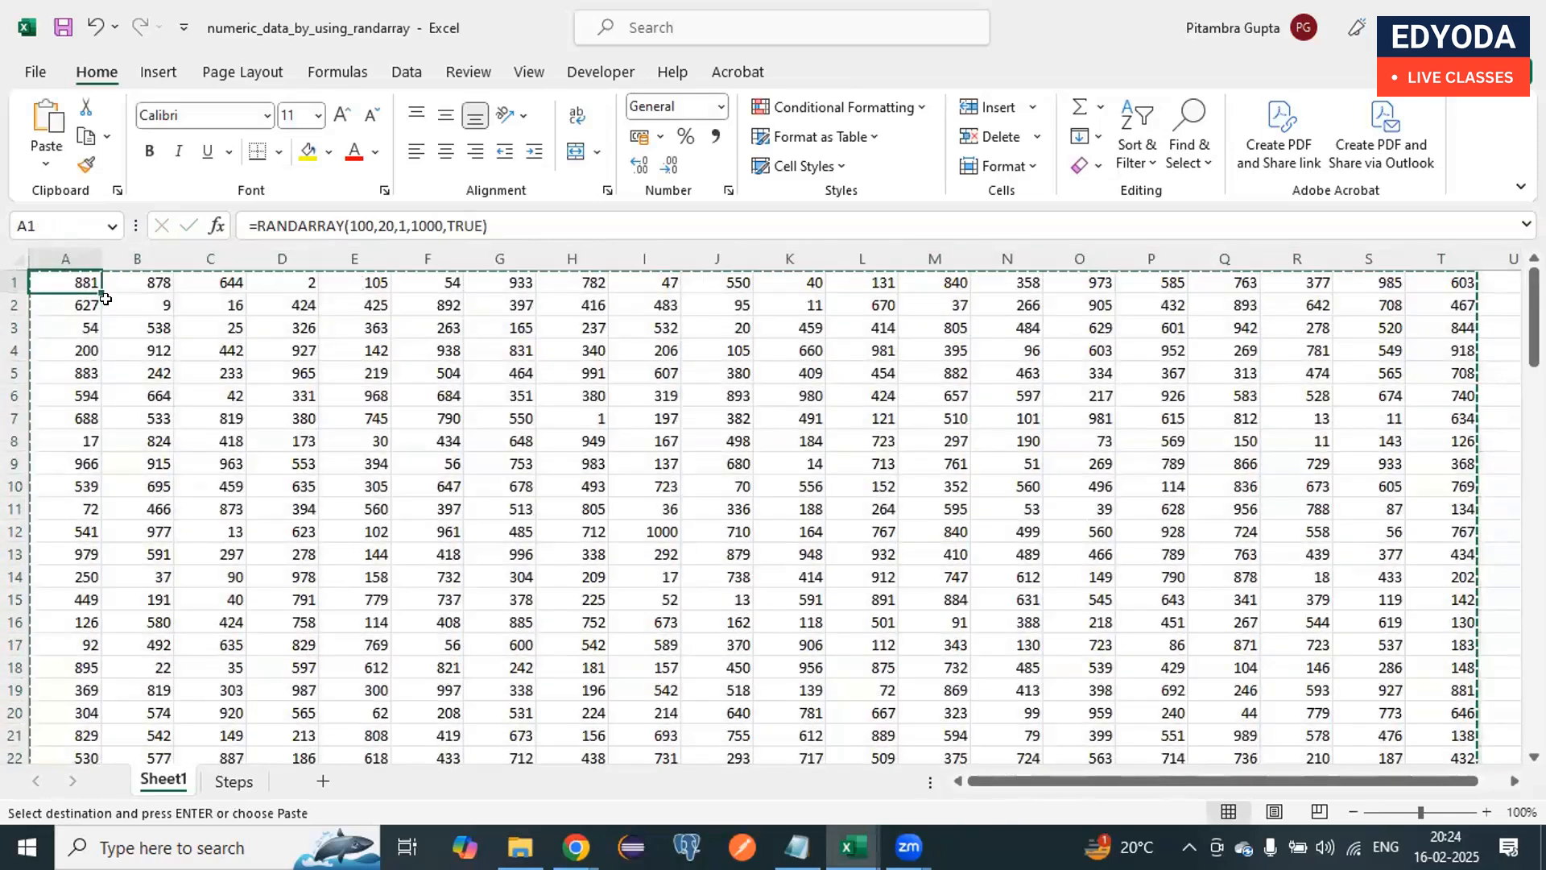
{"action": "left_click", "coordinate": [46, 159]}
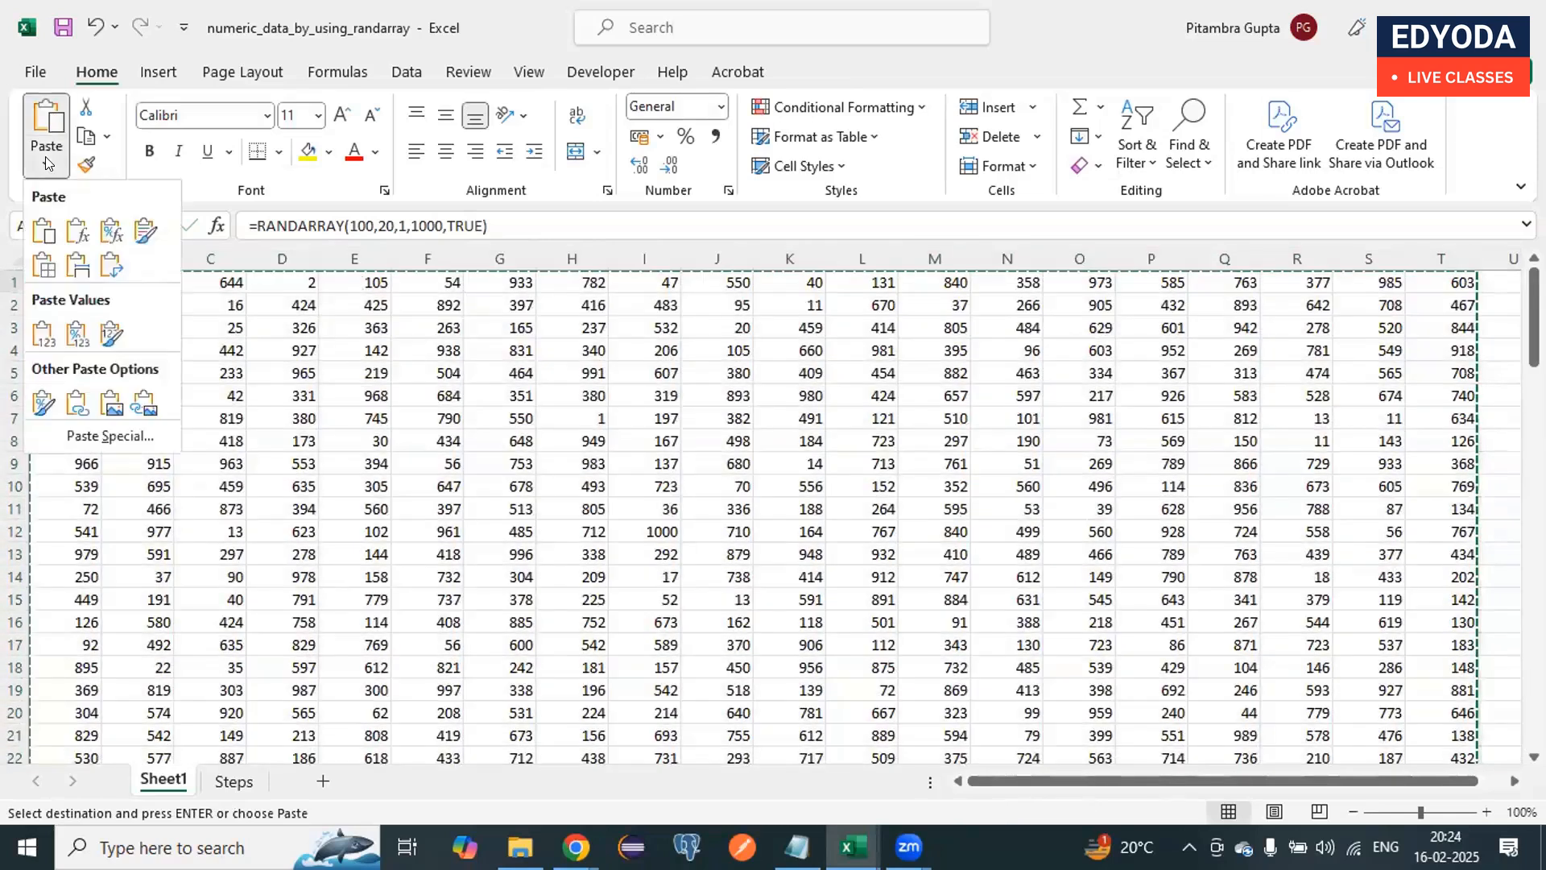
{"action": "left_click", "coordinate": [43, 332]}
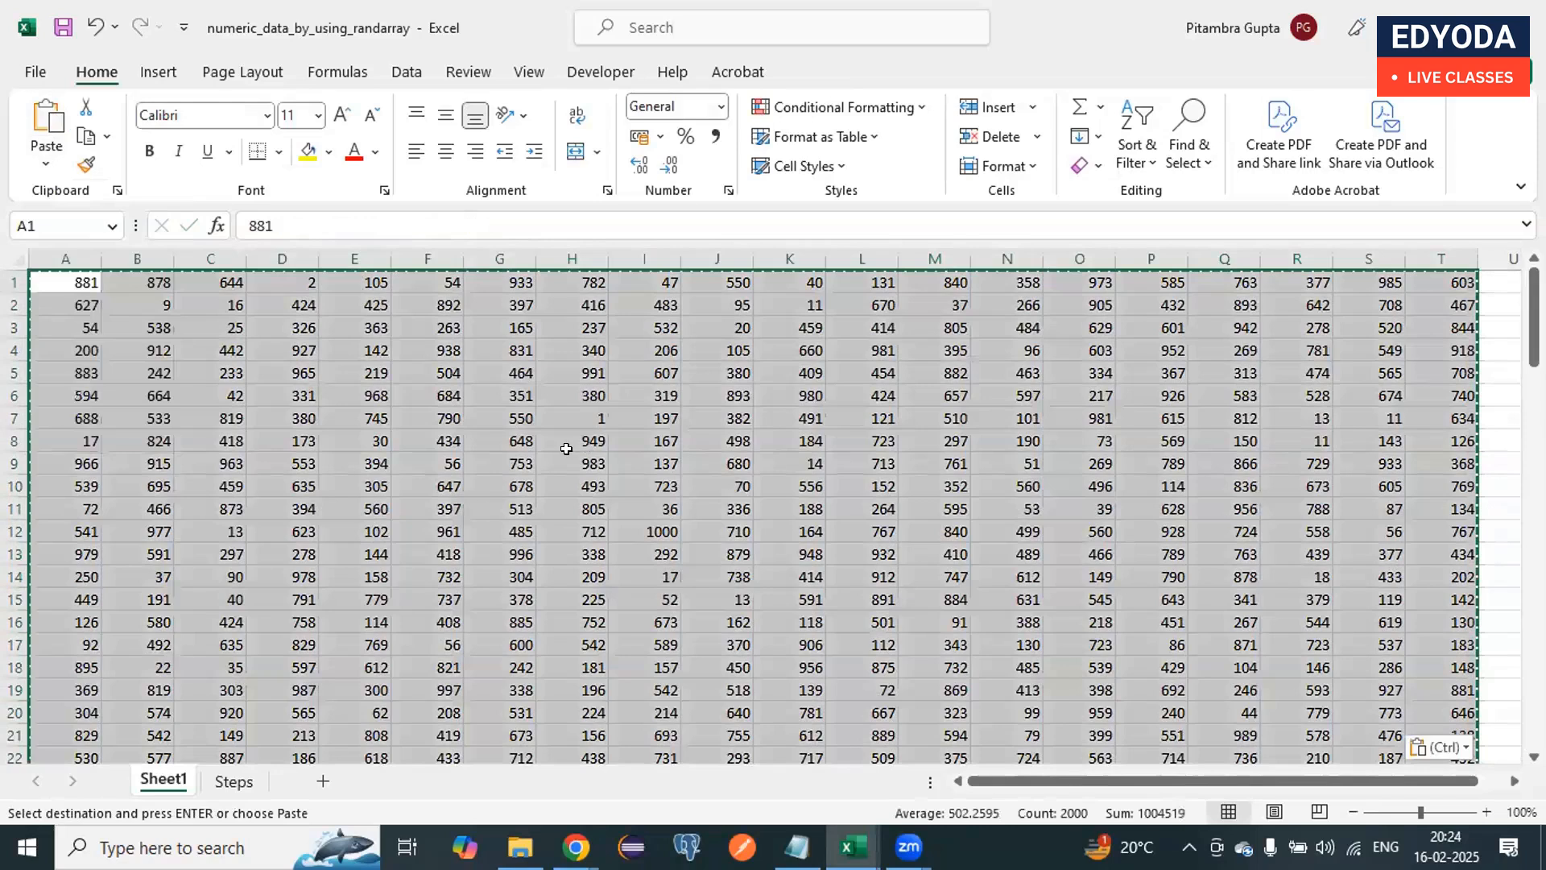
Step: Check the content of cells H6, H4, D3 and E5 for fixed values instead of formulas
{"action": "left_click", "coordinate": [567, 393]}
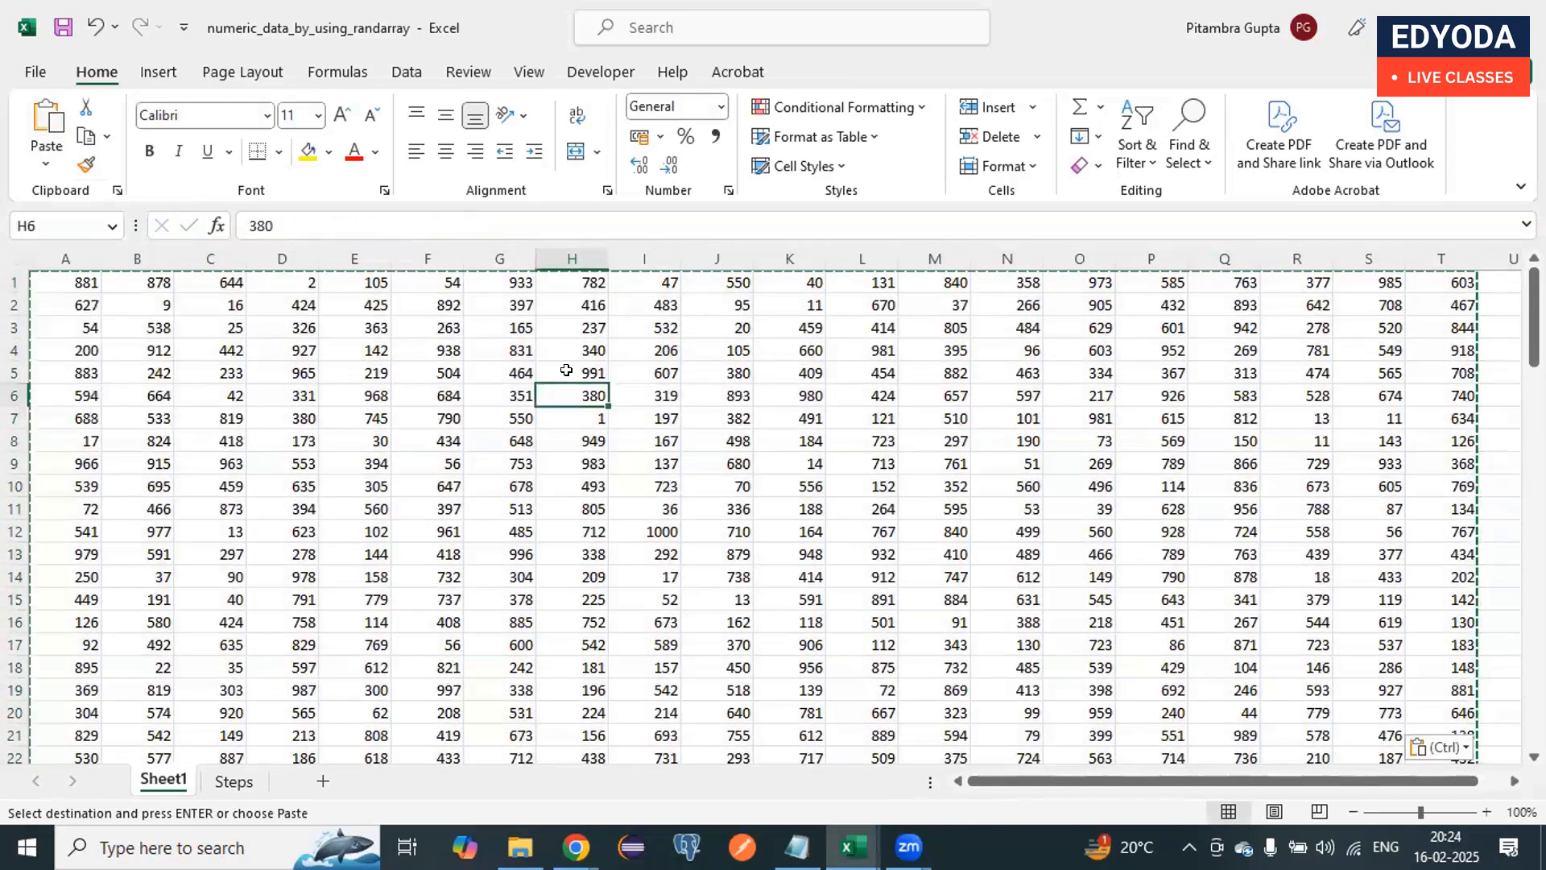
{"action": "left_click", "coordinate": [567, 351]}
{"action": "left_click_drag", "start_coordinate": [296, 226], "coordinate": [223, 226]}
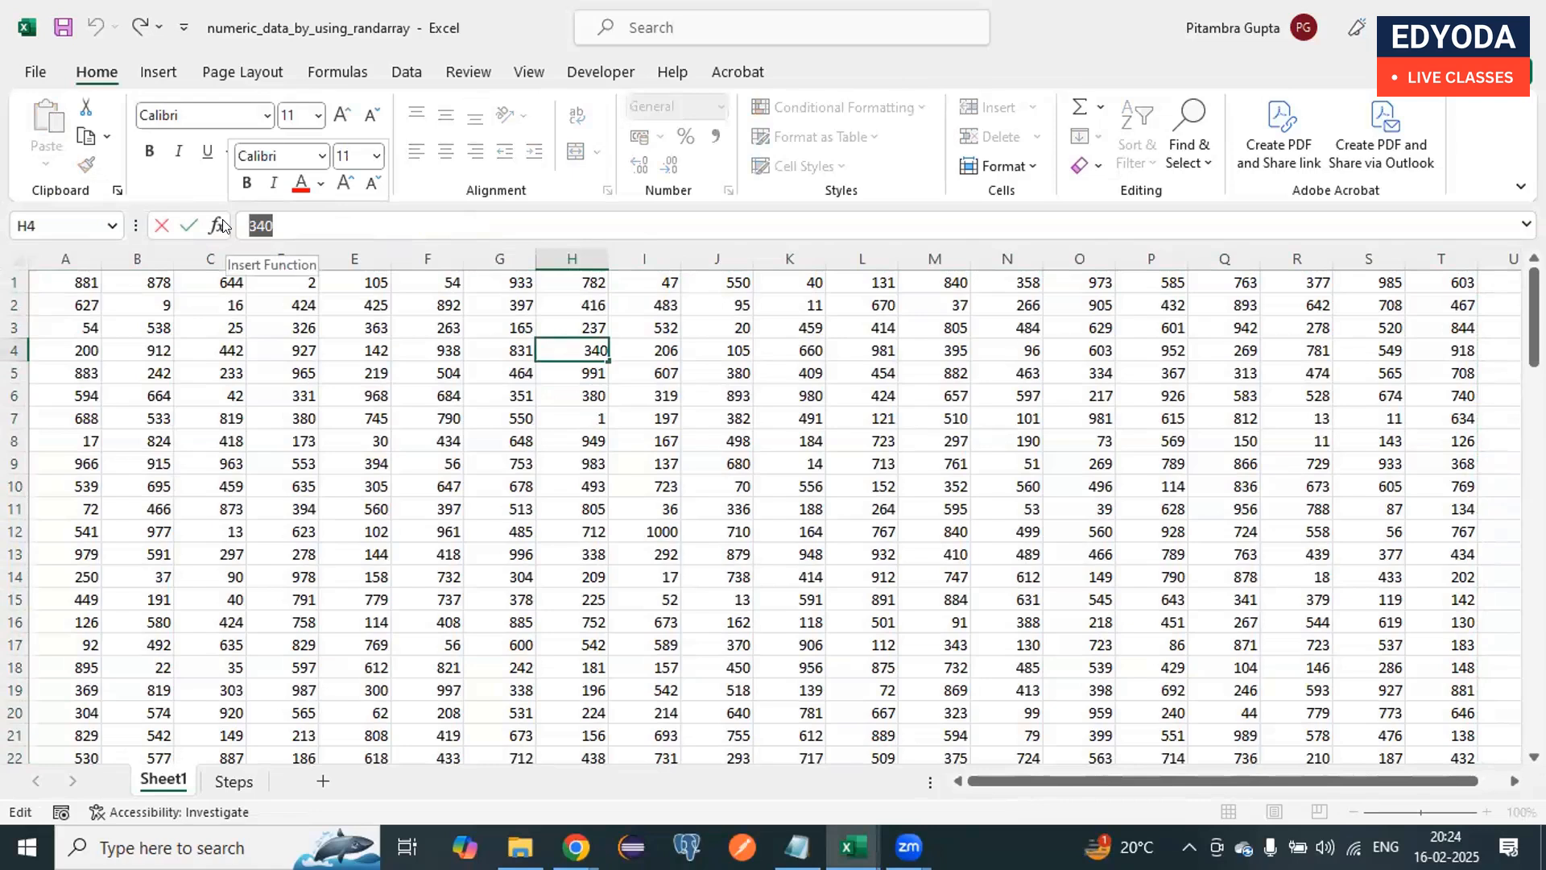
{"action": "left_click", "coordinate": [286, 328]}
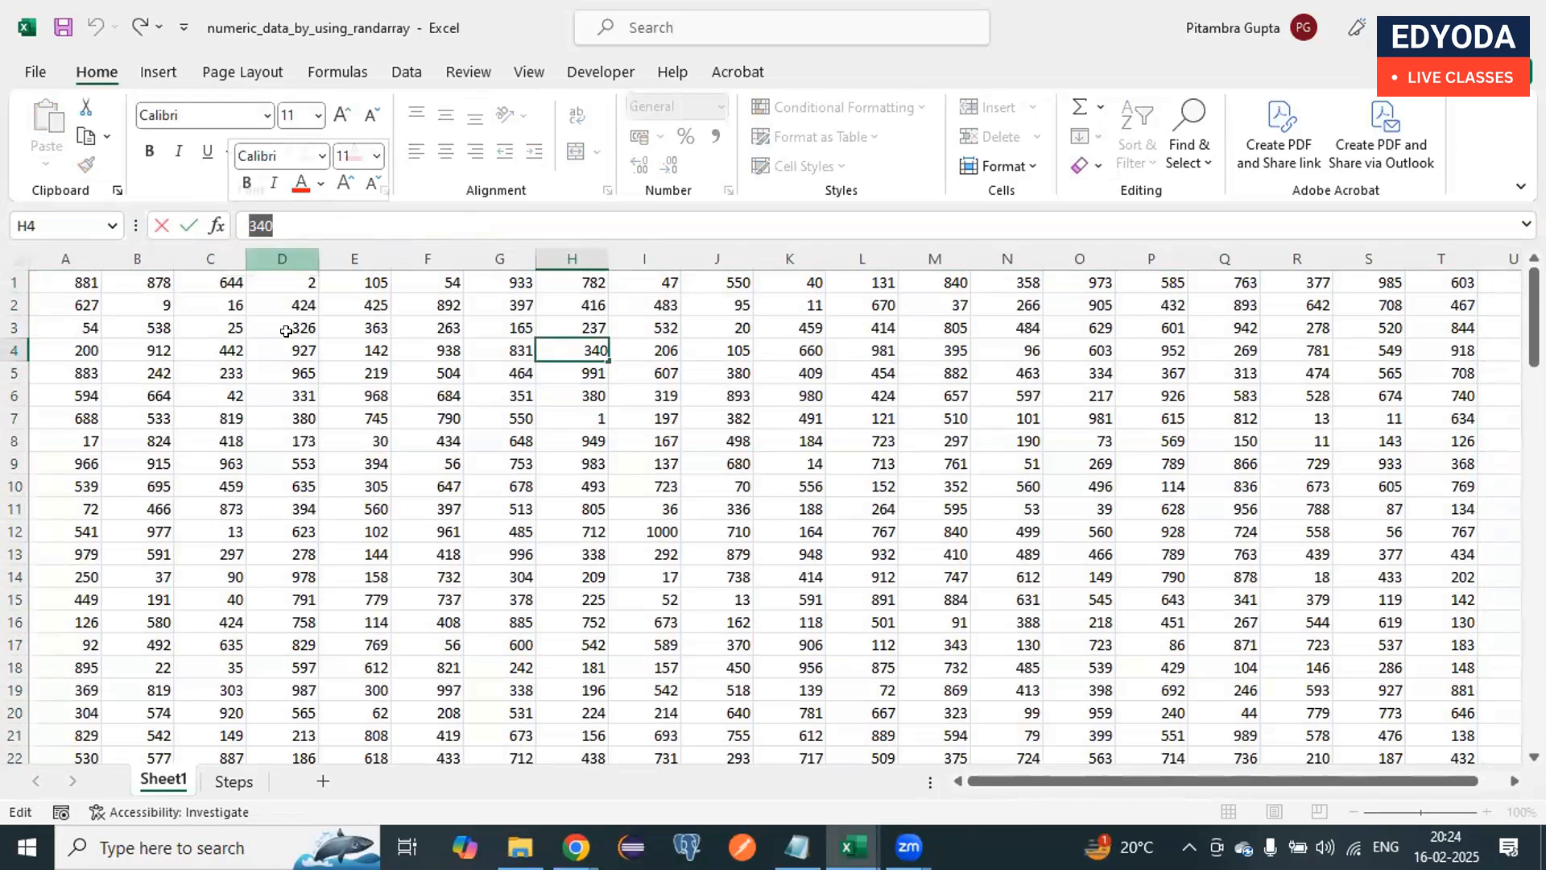
{"action": "left_click", "coordinate": [320, 369]}
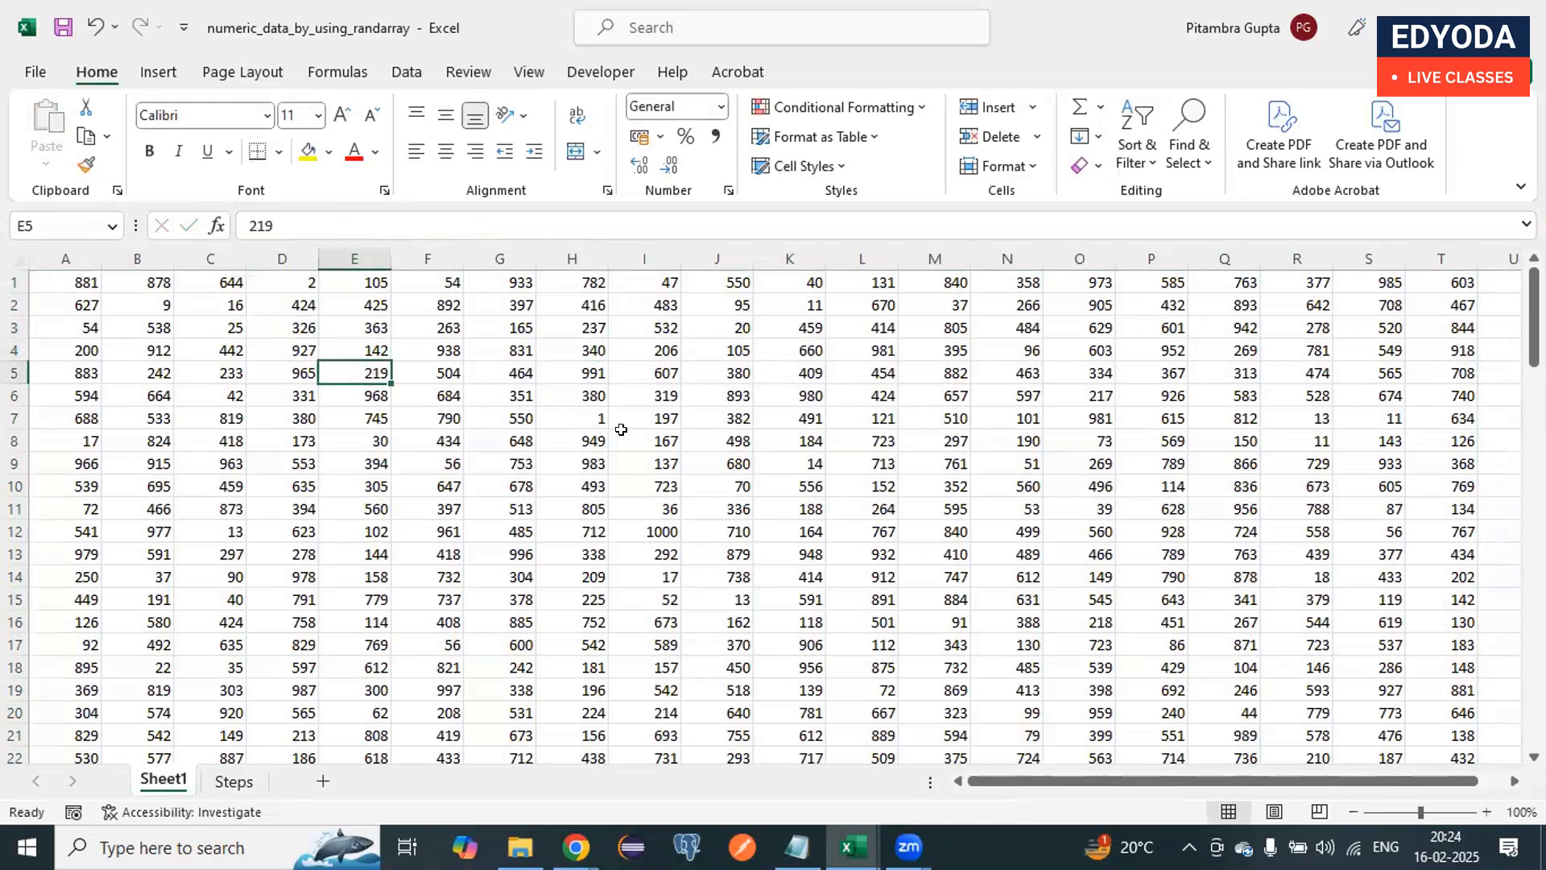
Step: Clear the contents of cells F3, F5 and I6 individually
{"action": "left_click", "coordinate": [431, 323]}
{"action": "key", "text": "Delete"}
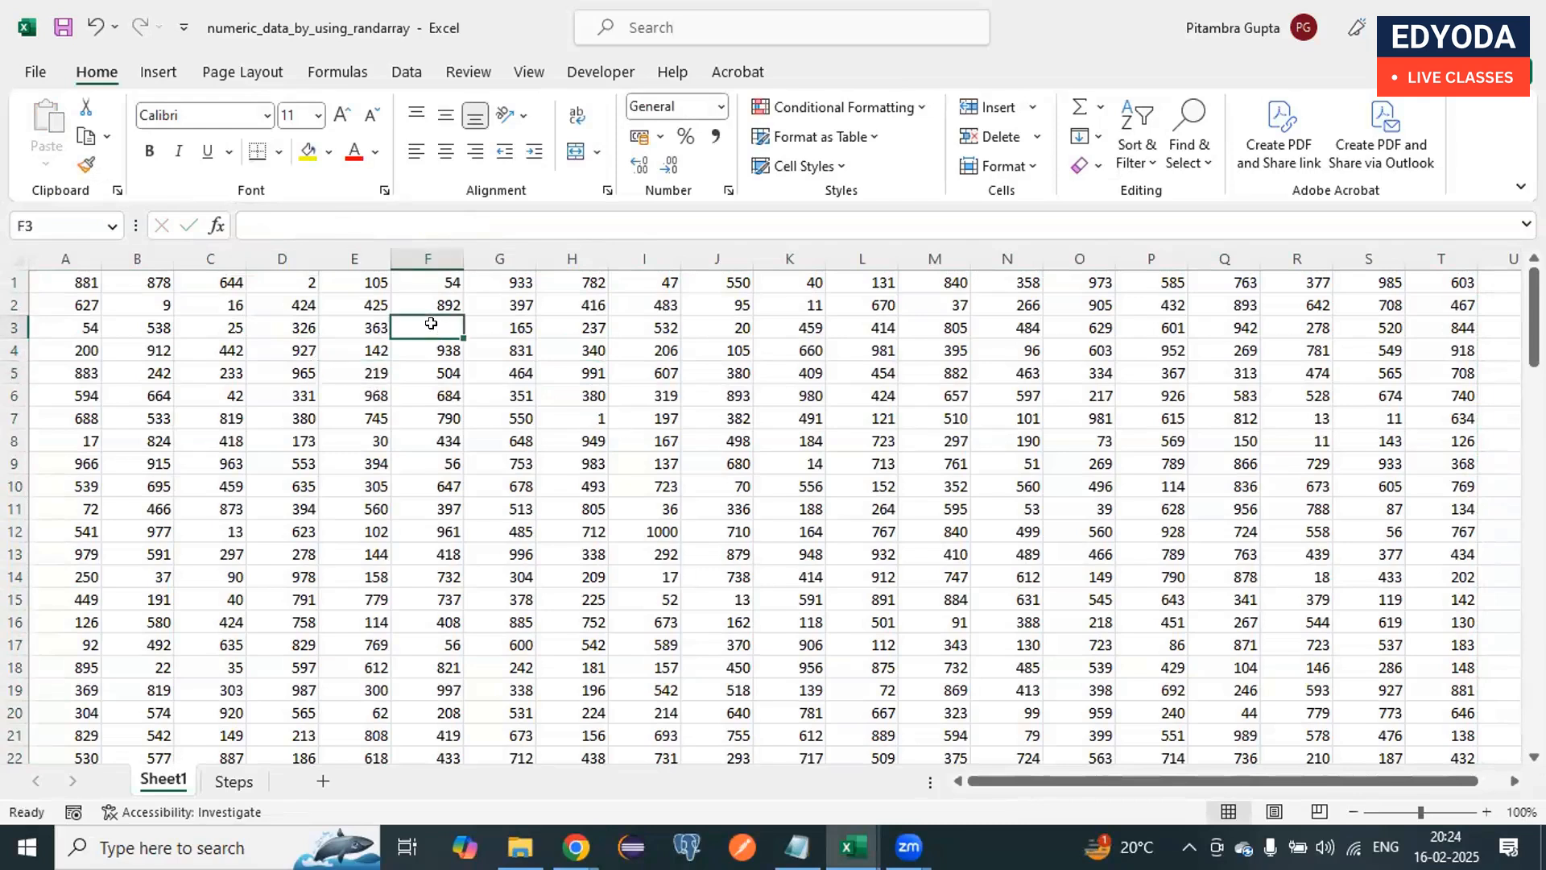
{"action": "key", "text": "Down"}
{"action": "key", "text": "Down"}
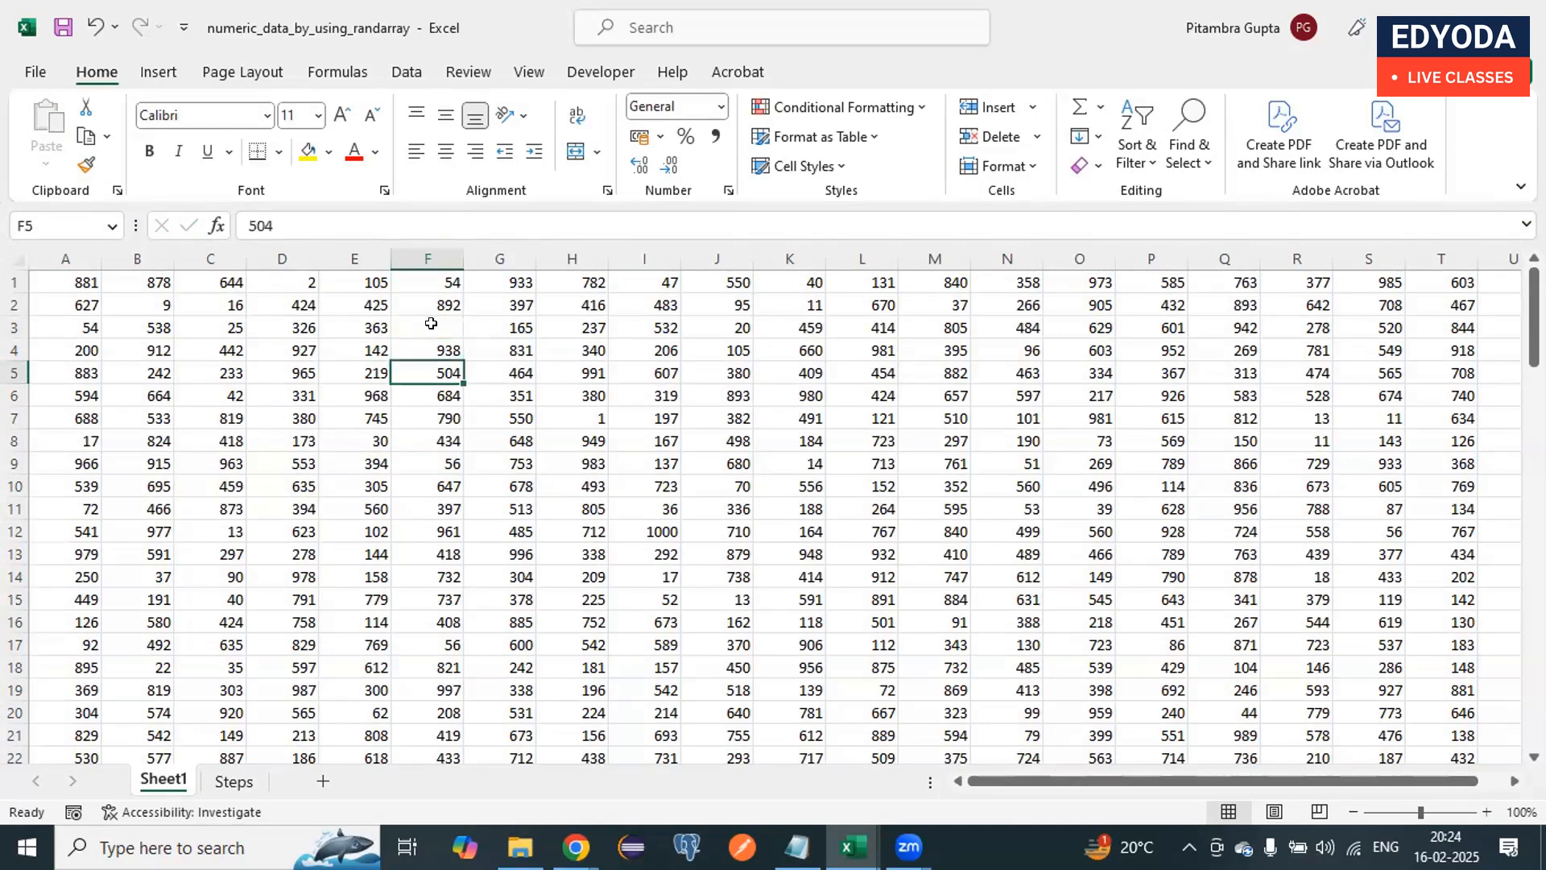
{"action": "key", "text": "Delete"}
{"action": "left_click", "coordinate": [612, 388]}
{"action": "key", "text": "Delete"}
{"action": "left_click", "coordinate": [397, 505]}
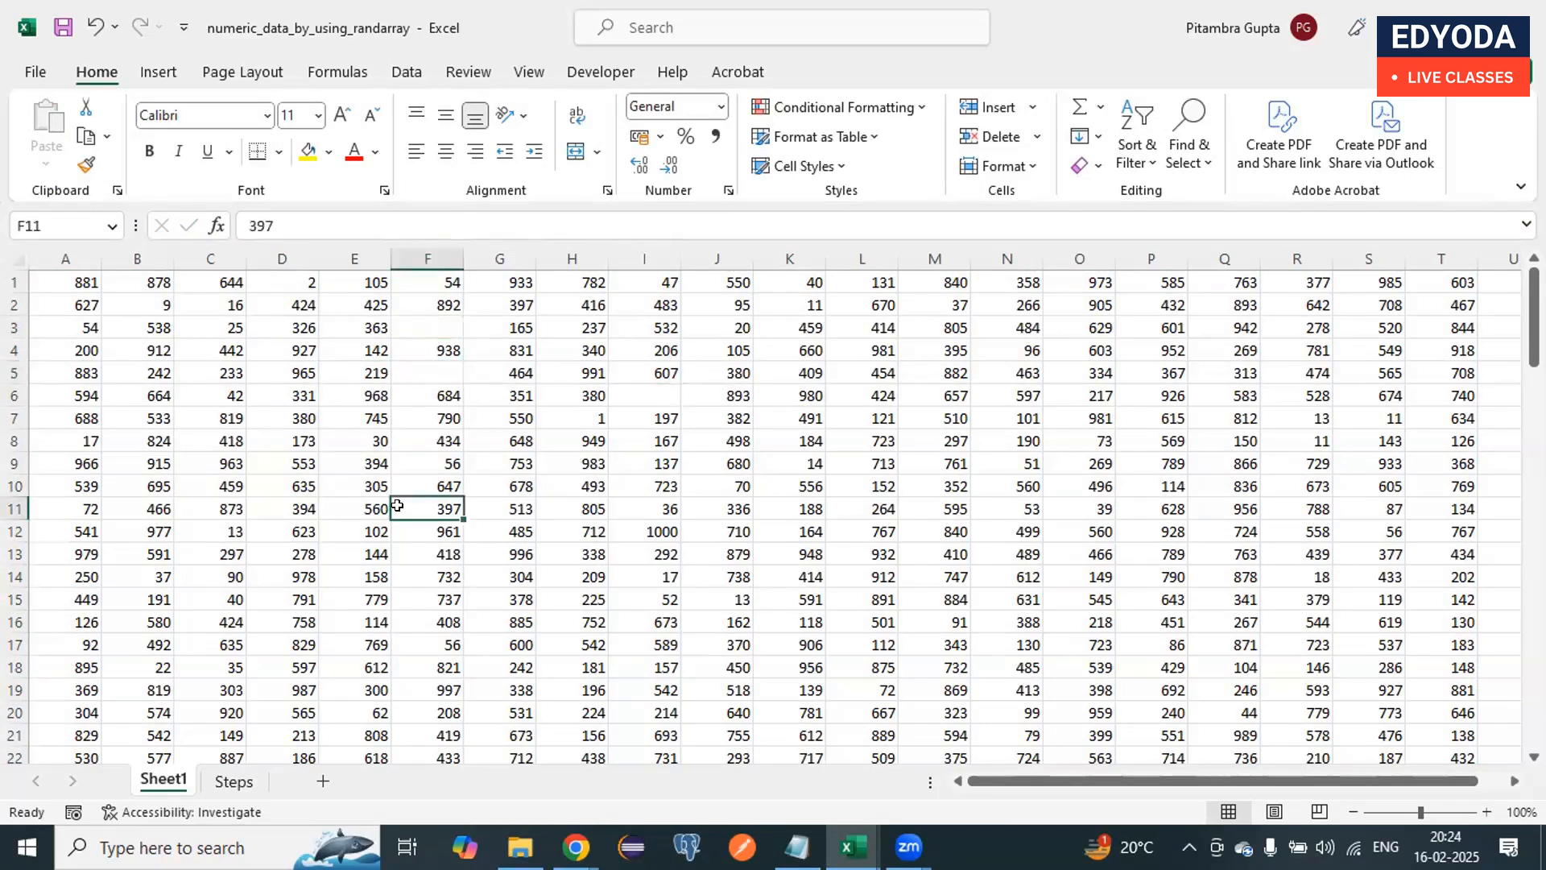